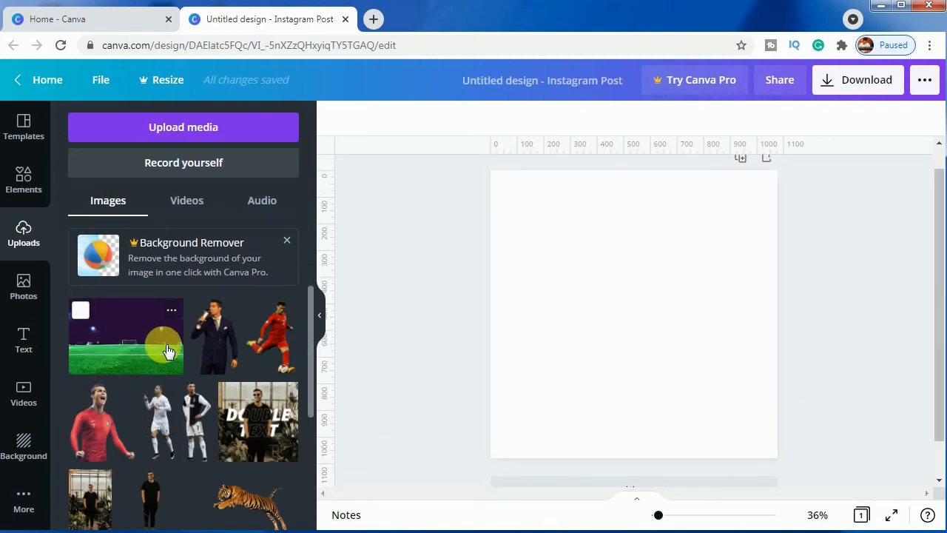
# Add the uploaded football pitch photo to the page and make it the full page background
pyautogui.click(147, 337)
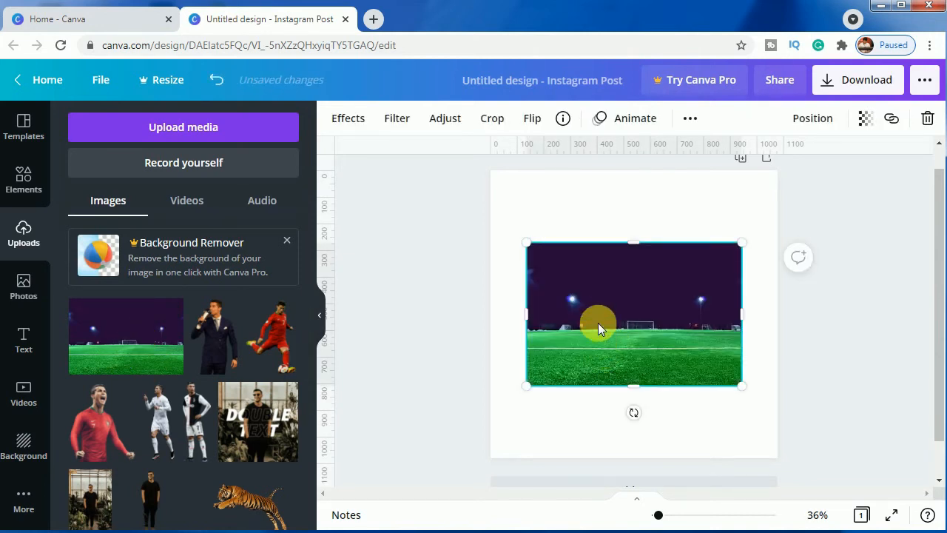
pyautogui.rightClick(597, 323)
pyautogui.click(691, 505)
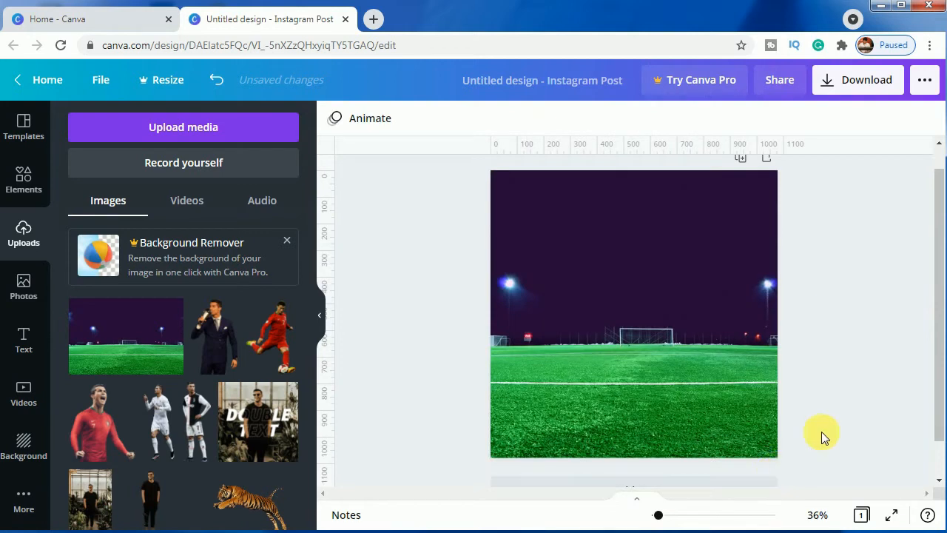
# Apply a slight blur adjustment to the football pitch background photo
pyautogui.click(627, 319)
pyautogui.click(481, 118)
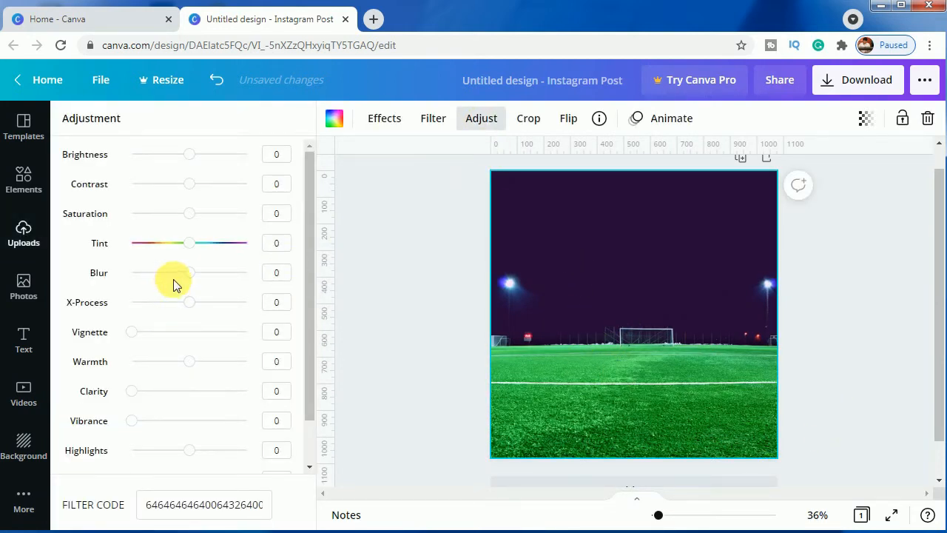
pyautogui.moveTo(200, 279); pyautogui.dragTo(200, 278)
pyautogui.click(378, 377)
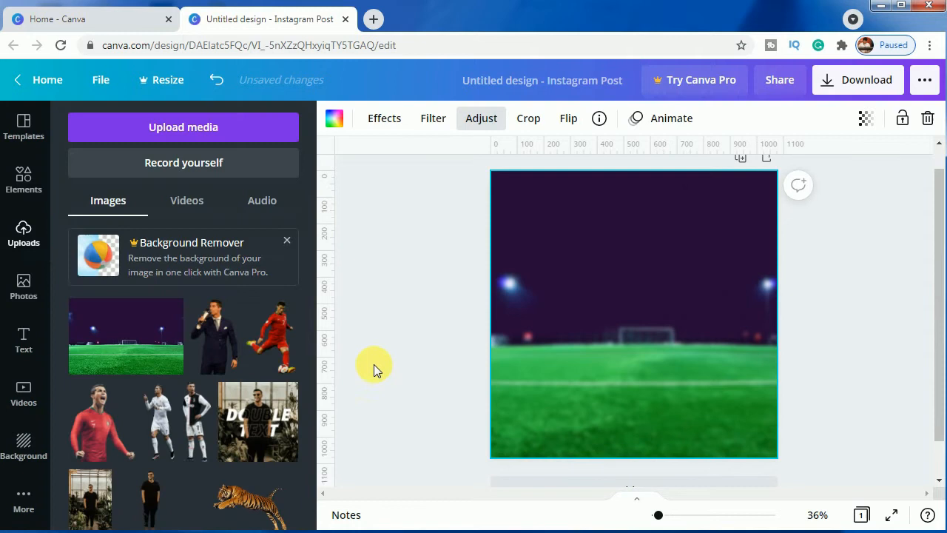
# Add the uploaded cutout of the footballer in the black-and-white kit, enlarged to most of the page height on the left half of the design
pyautogui.click(194, 438)
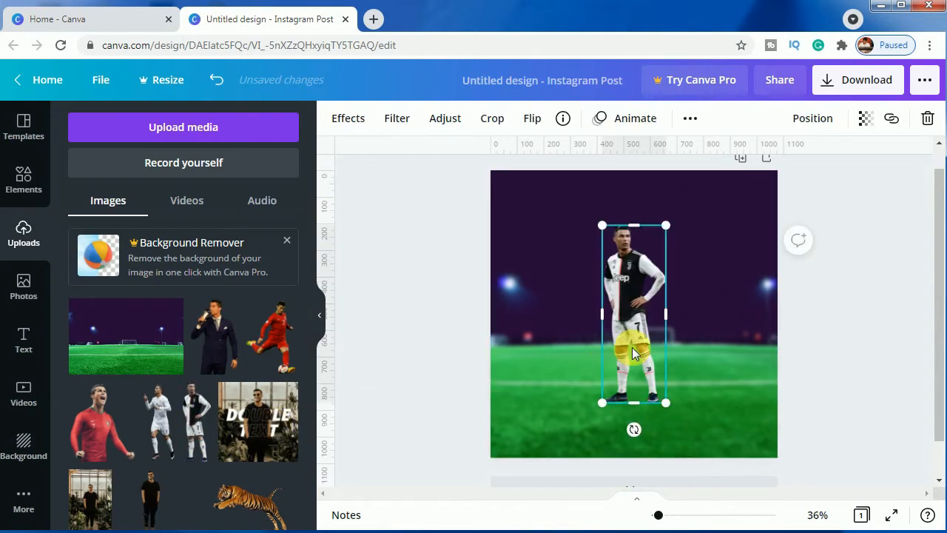
pyautogui.moveTo(630, 351); pyautogui.dragTo(560, 363)
pyautogui.moveTo(595, 413); pyautogui.dragTo(616, 436)
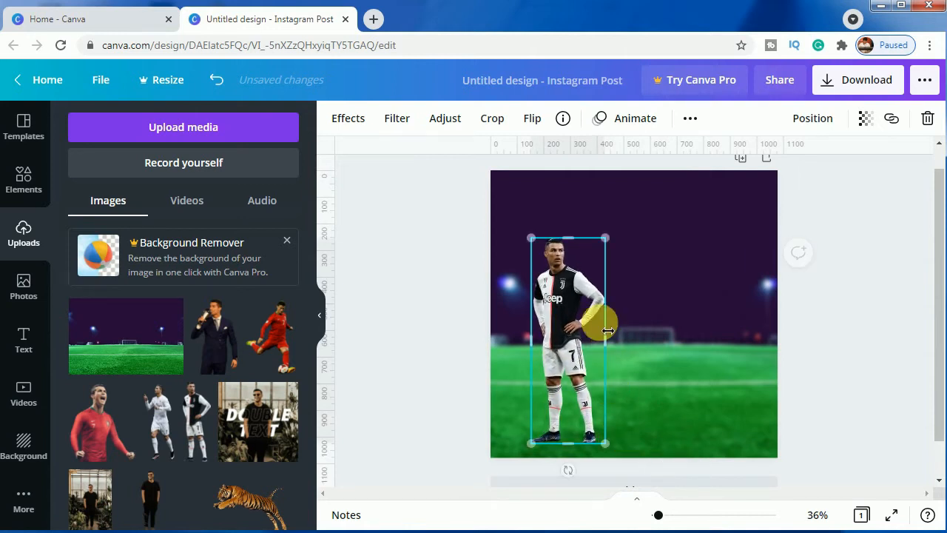
pyautogui.moveTo(621, 224); pyautogui.dragTo(628, 216)
pyautogui.moveTo(583, 328); pyautogui.dragTo(577, 323)
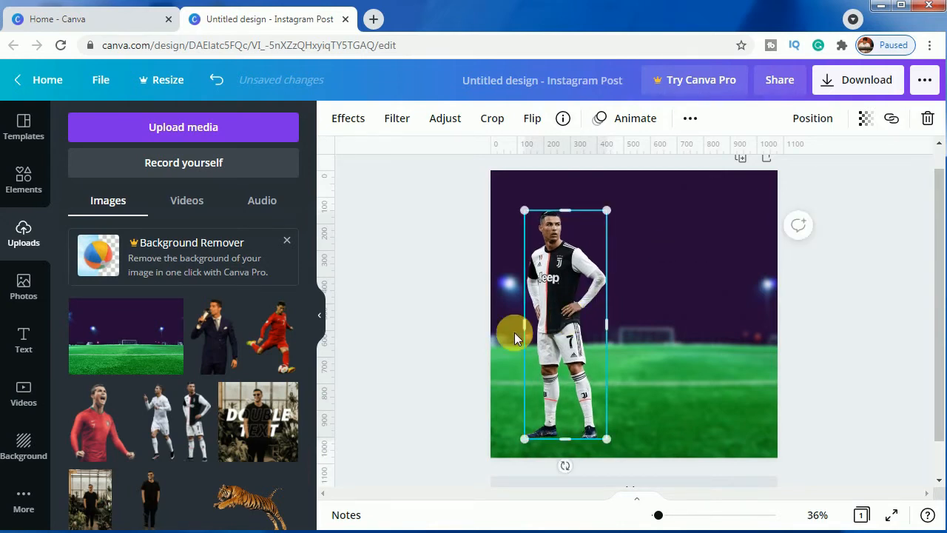
pyautogui.click(398, 341)
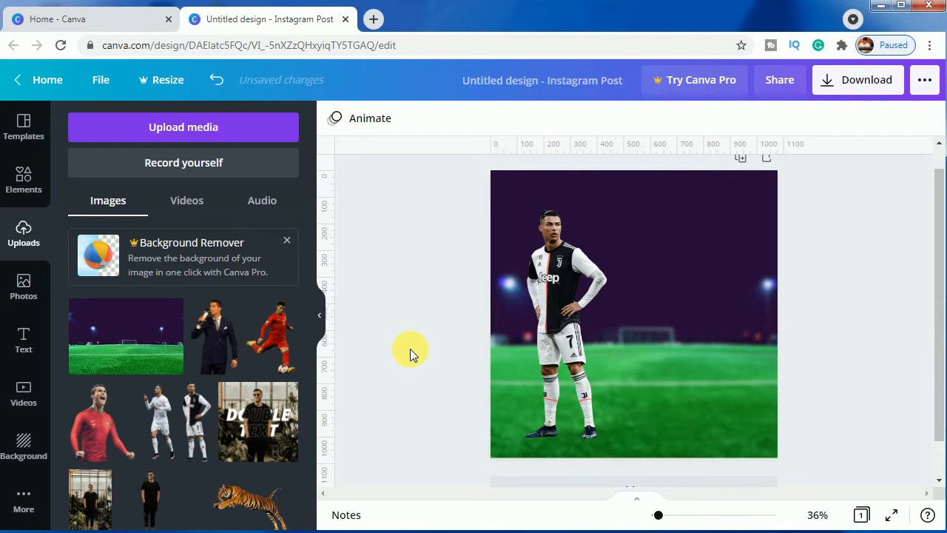
pyautogui.click(556, 375)
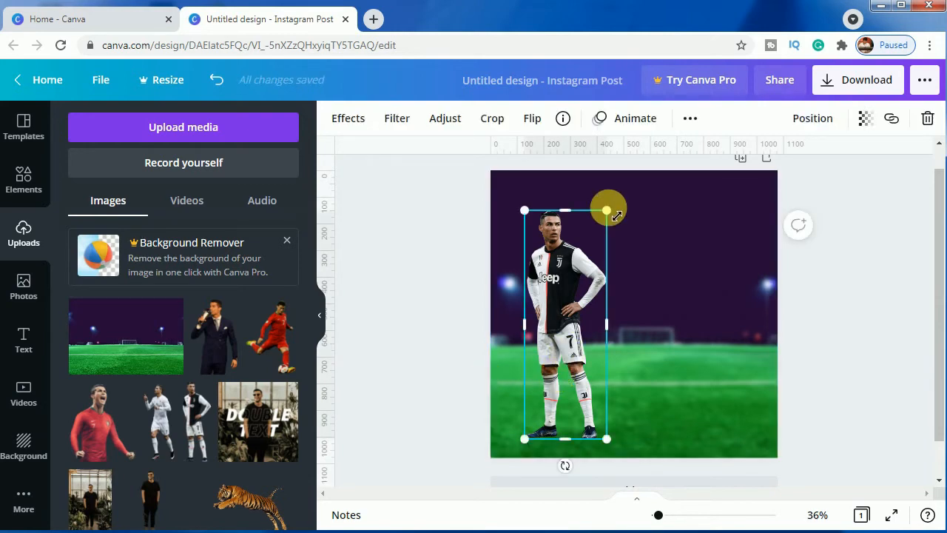
pyautogui.moveTo(611, 207); pyautogui.dragTo(612, 201)
pyautogui.click(411, 337)
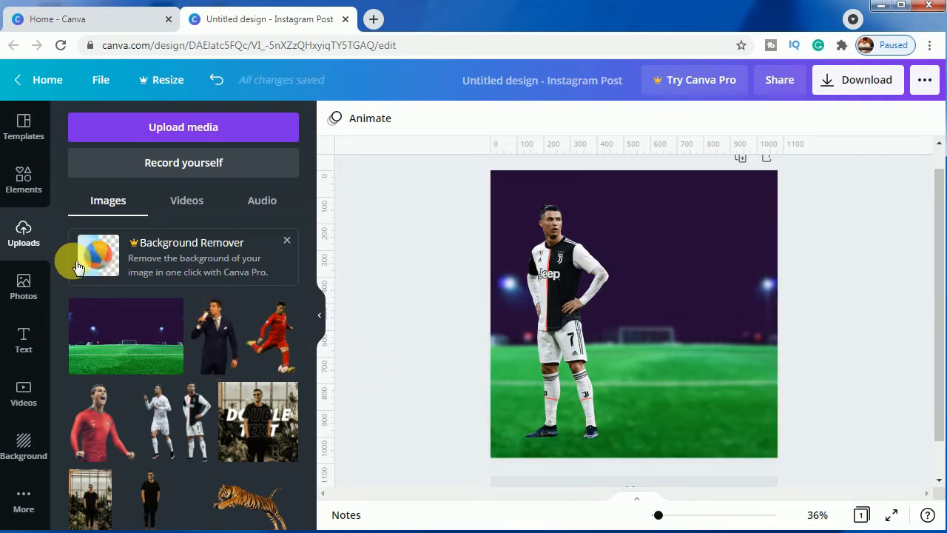
# Search the elements for "texture" and add the free dark grey cloudy texture to the page
pyautogui.click(27, 181)
pyautogui.click(176, 129)
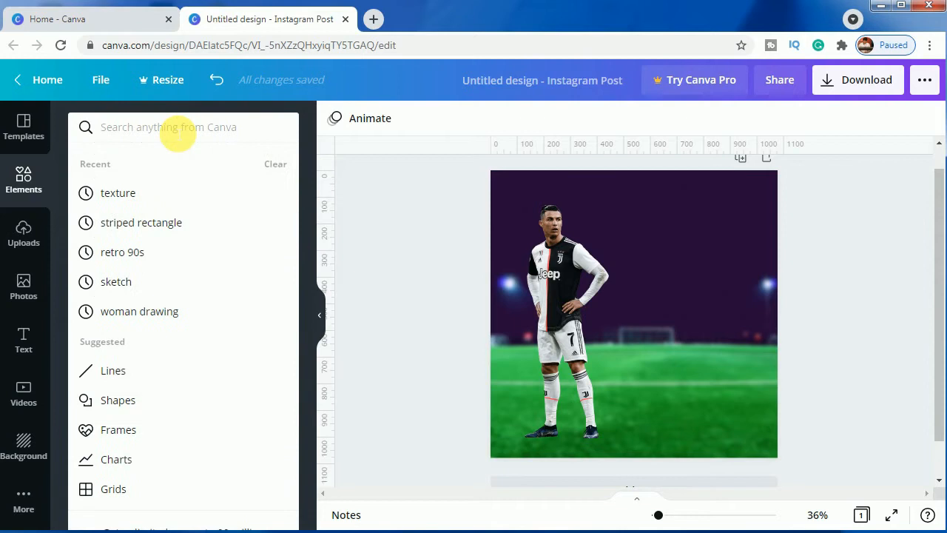
pyautogui.write('texture')
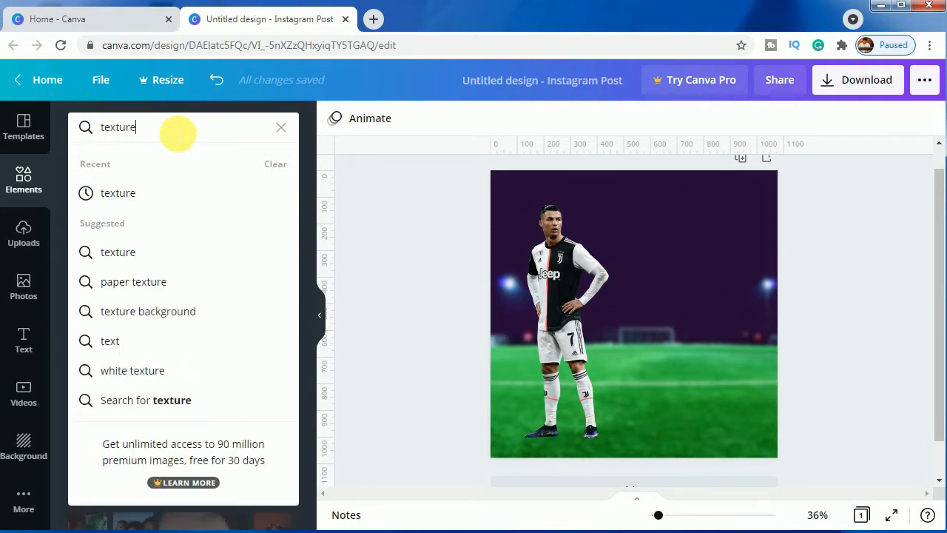
pyautogui.press('Return')
pyautogui.scroll(-3, 225, 293)
pyautogui.click(227, 289)
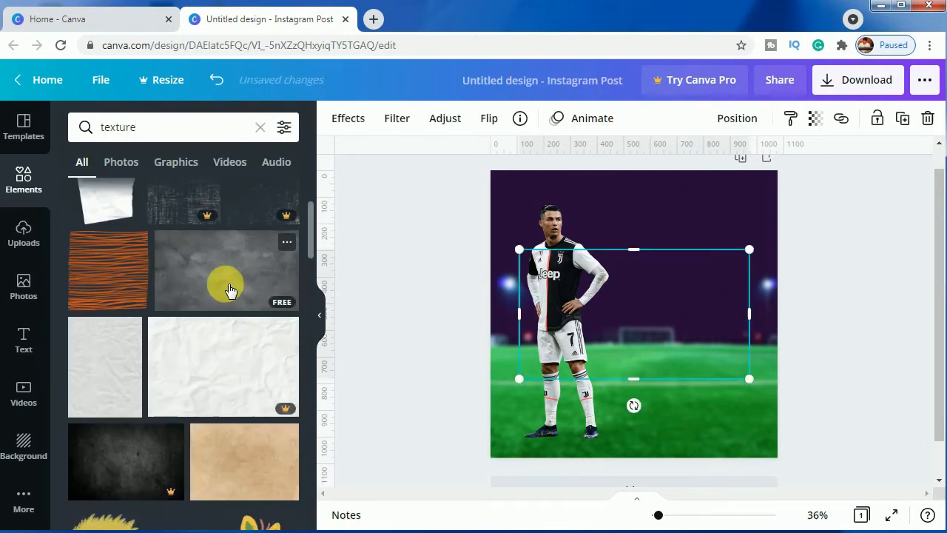
# Crop the grey texture to a narrow strip and tilt it upward to the right, extending from the player's torso to near the page's right edge
pyautogui.moveTo(636, 378); pyautogui.dragTo(633, 334)
pyautogui.moveTo(669, 272); pyautogui.dragTo(695, 292)
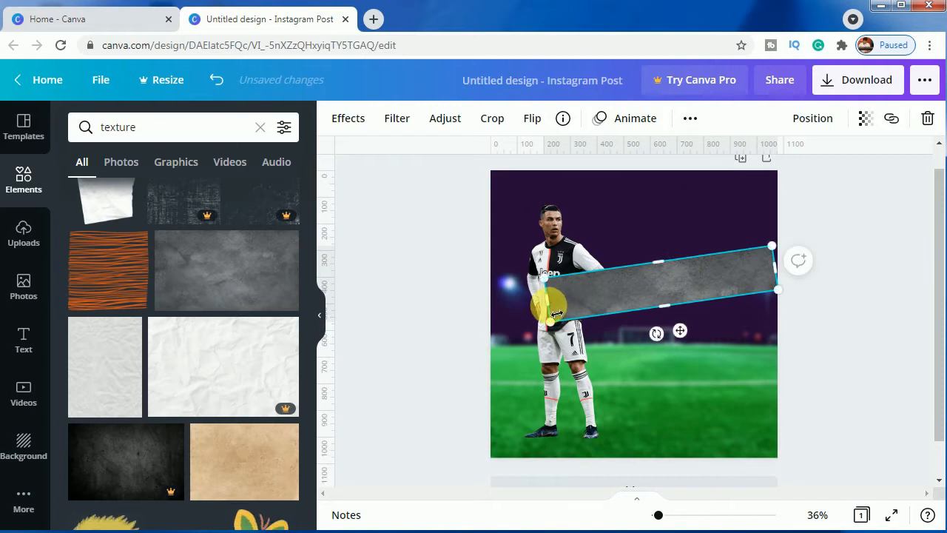
pyautogui.moveTo(549, 296); pyautogui.dragTo(573, 312)
pyautogui.moveTo(775, 282); pyautogui.dragTo(772, 276)
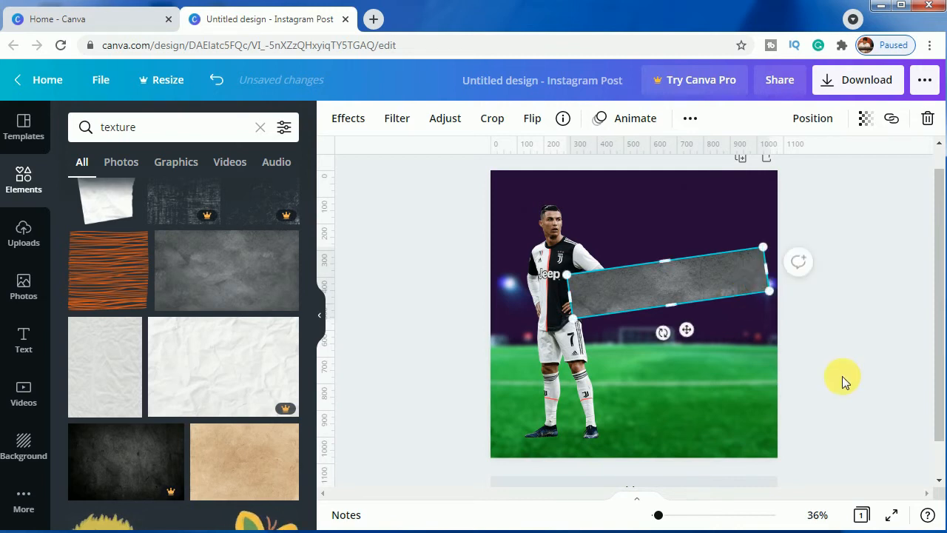
# Send the tilted grey texture strip to the back so it sits behind the player
pyautogui.rightClick(656, 287)
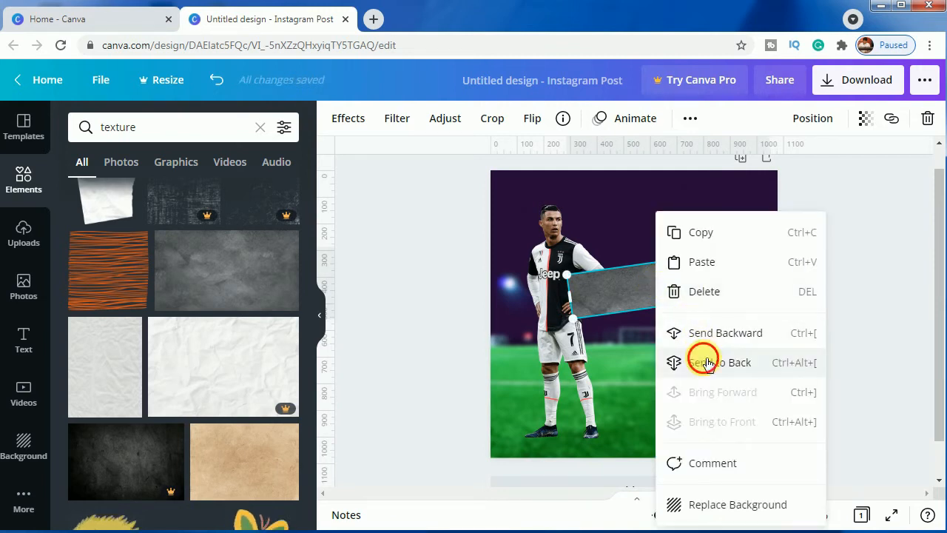
pyautogui.click(703, 363)
pyautogui.click(847, 390)
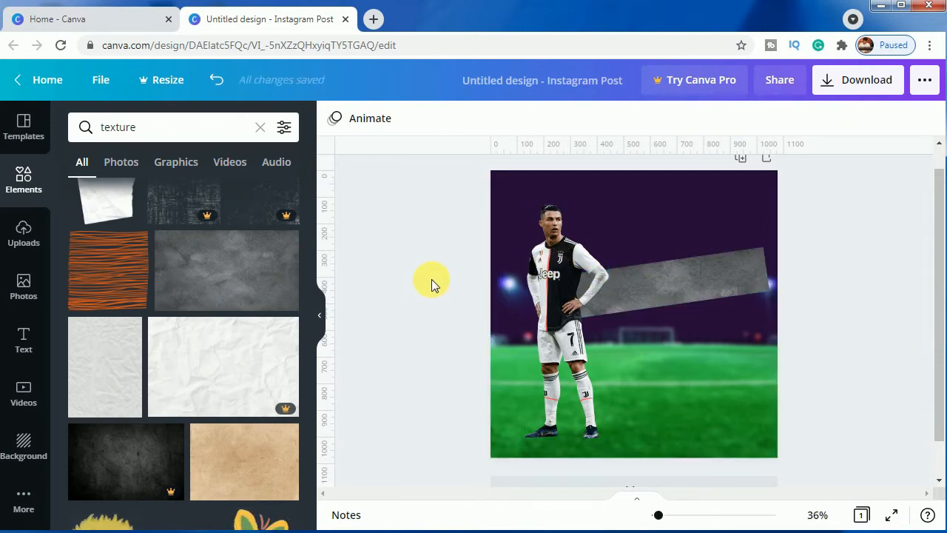
# Duplicate the grey texture strip and place the copy parallel just below the first one, with a small gap
pyautogui.click(682, 293)
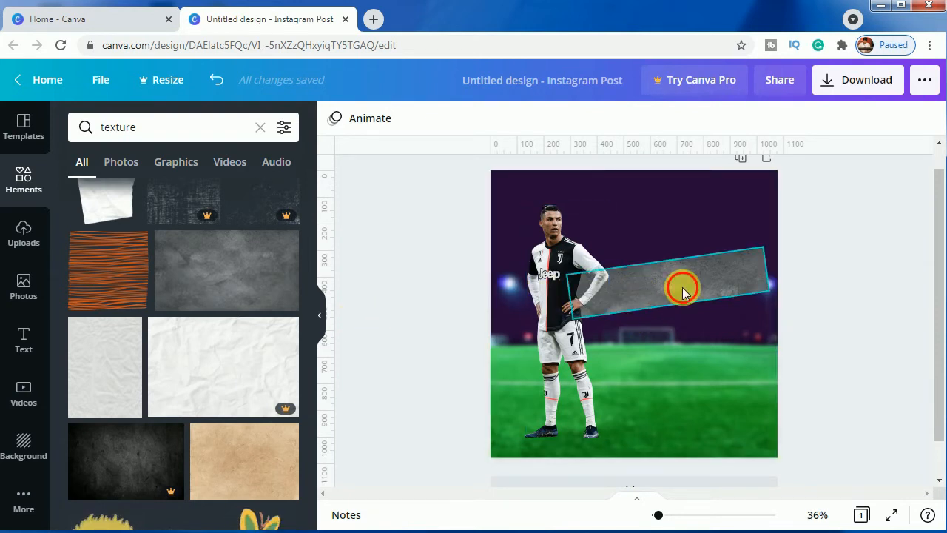
pyautogui.click(689, 119)
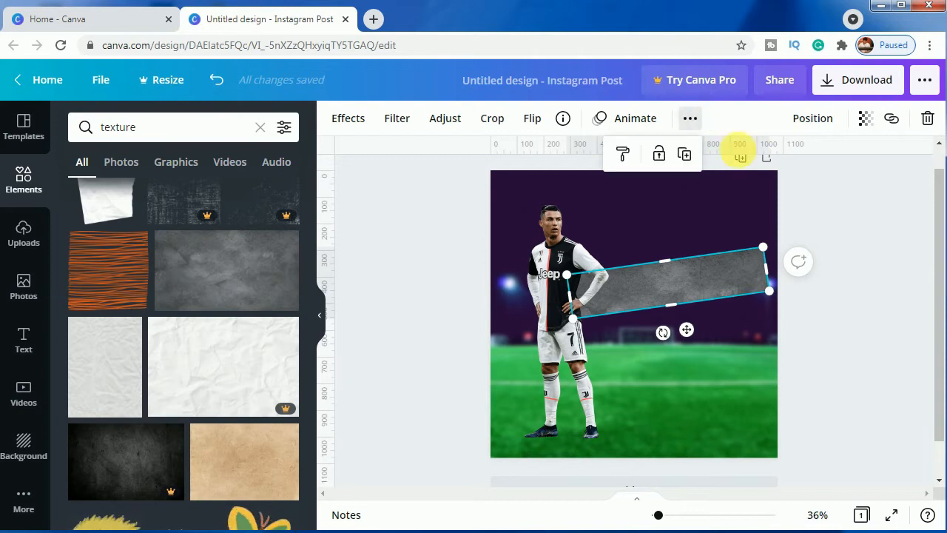
pyautogui.click(684, 154)
pyautogui.moveTo(685, 330); pyautogui.dragTo(682, 349)
pyautogui.moveTo(779, 323); pyautogui.dragTo(775, 324)
pyautogui.click(839, 306)
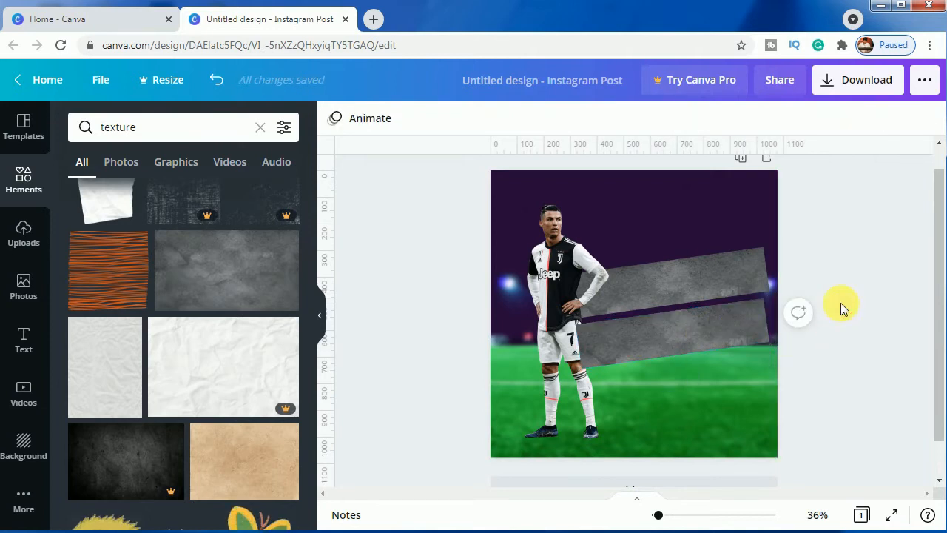
# Add a heading text to the page and set its font to Libre Franklin Black
pyautogui.click(23, 334)
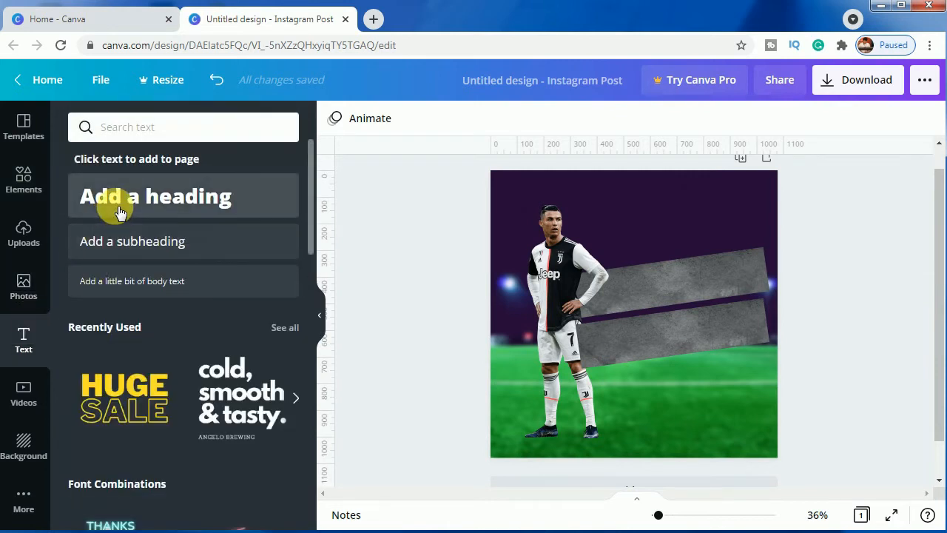
pyautogui.click(123, 202)
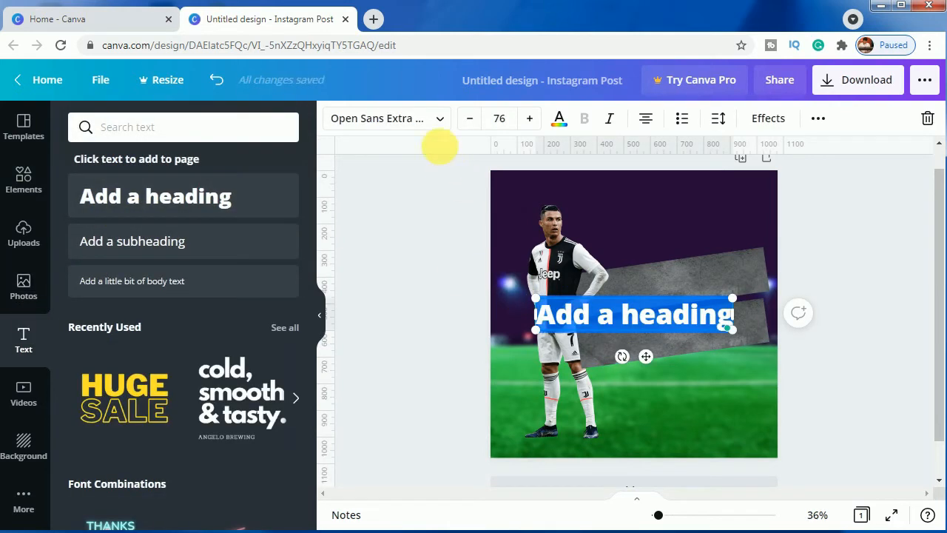
pyautogui.click(429, 120)
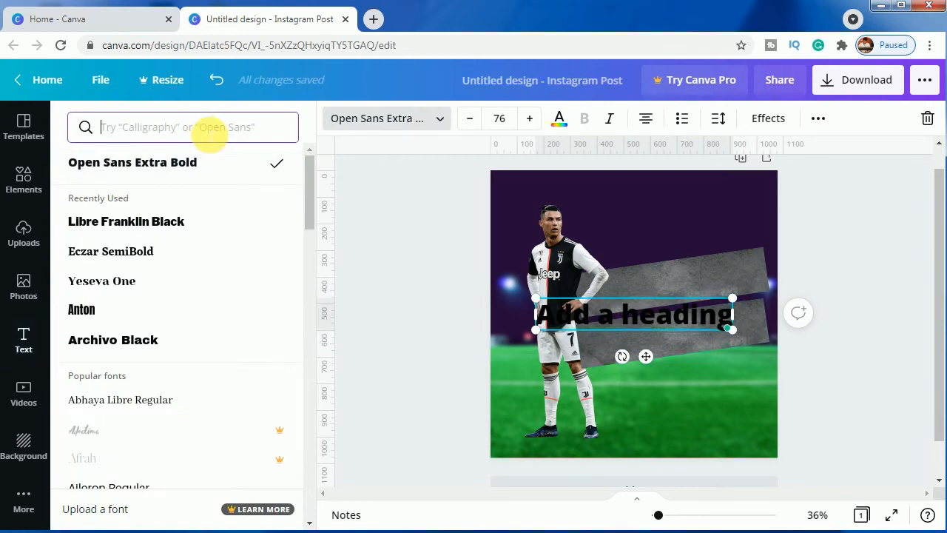
pyautogui.write('libre')
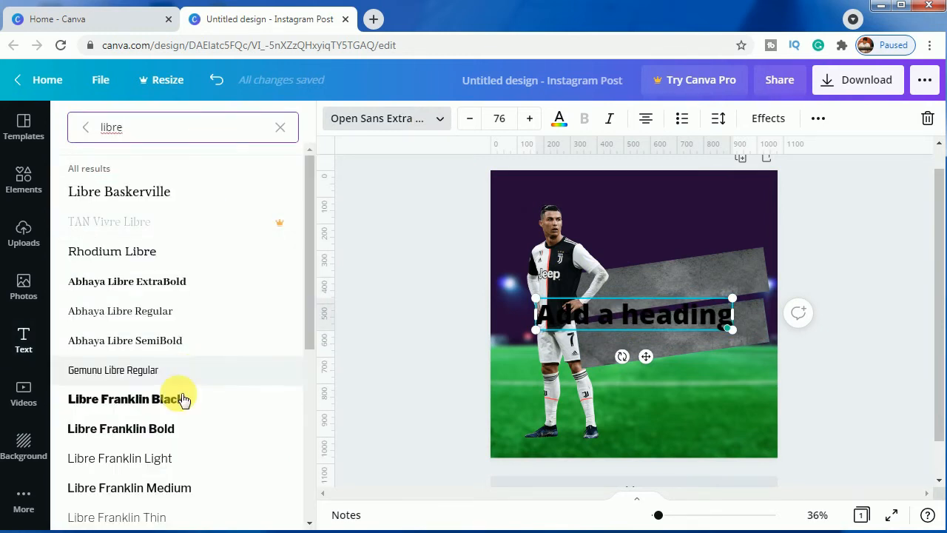
pyautogui.click(179, 404)
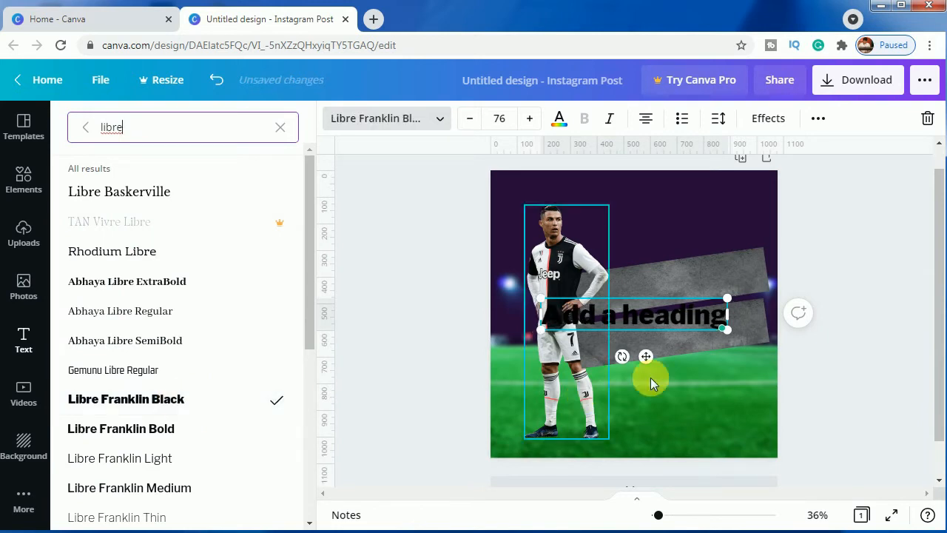
# Colour the heading white and replace its text with "CRISTIANO"
pyautogui.click(631, 324)
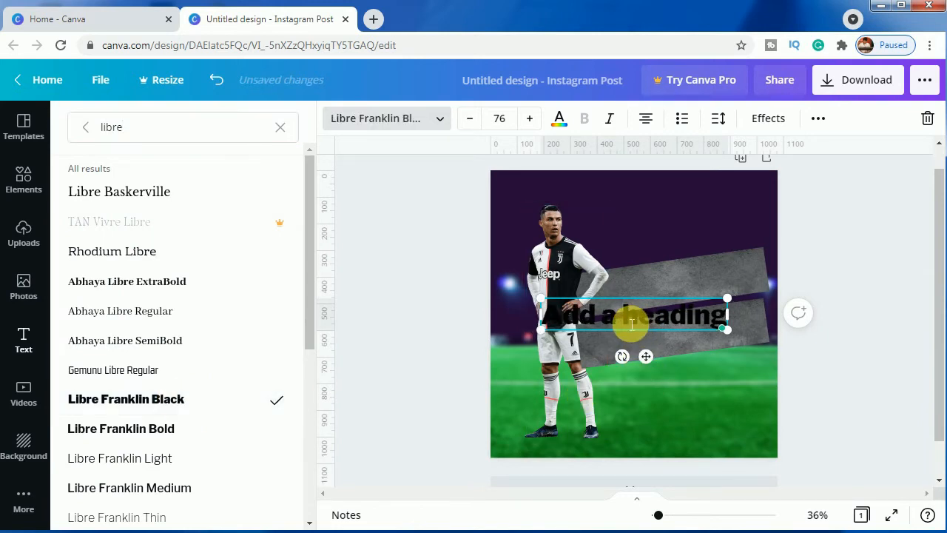
pyautogui.doubleClick(631, 324)
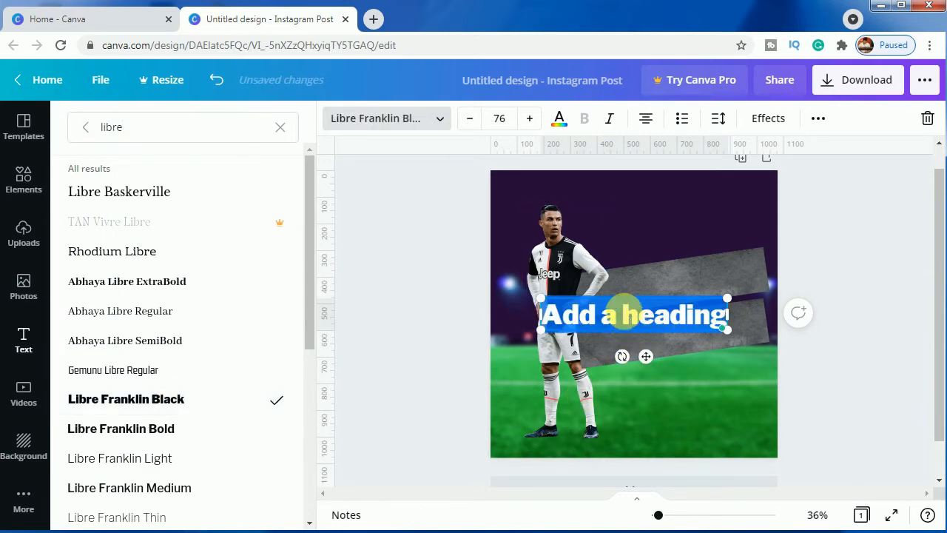
pyautogui.click(561, 121)
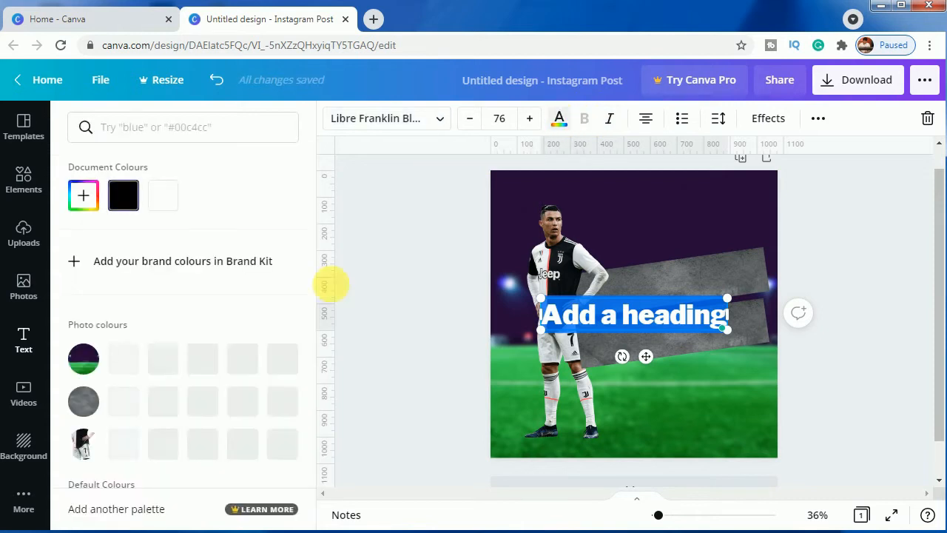
pyautogui.click(163, 201)
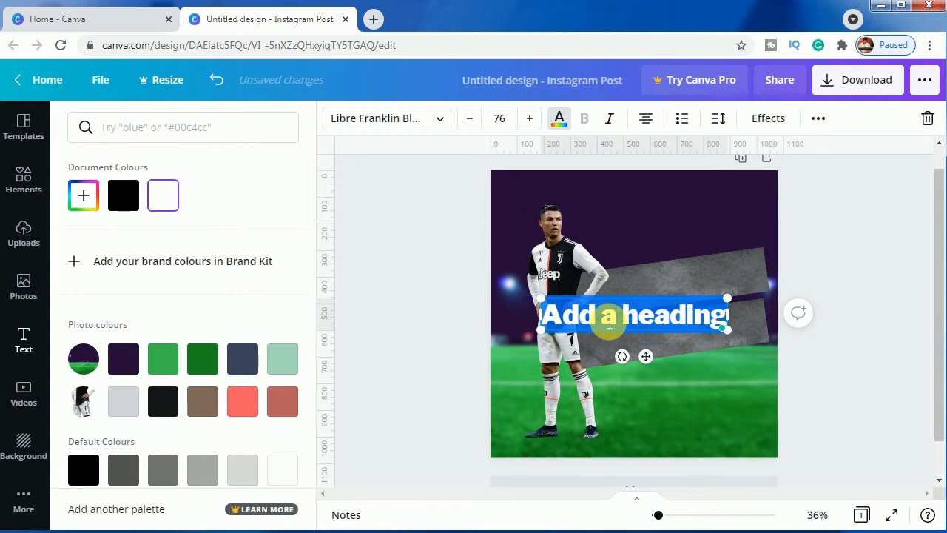
pyautogui.write('CRIS')
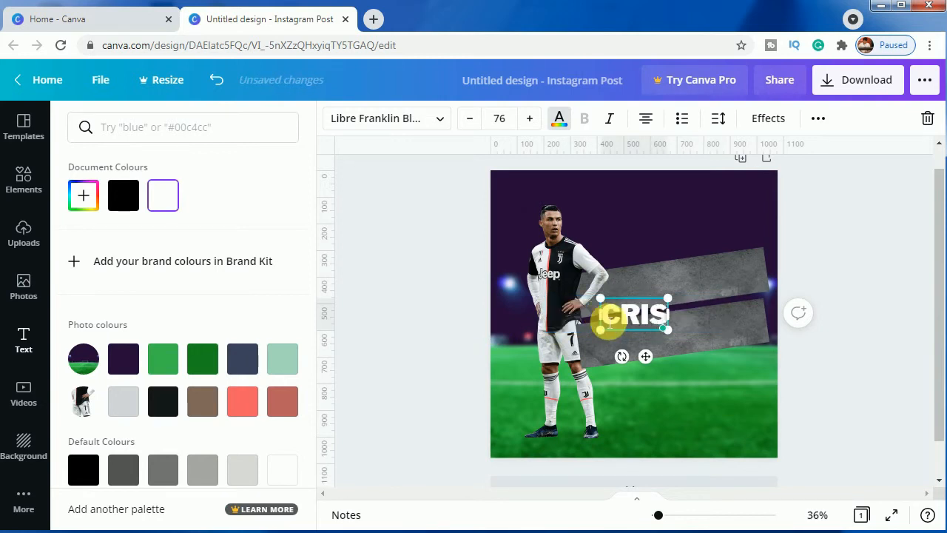
pyautogui.write('TIANO')
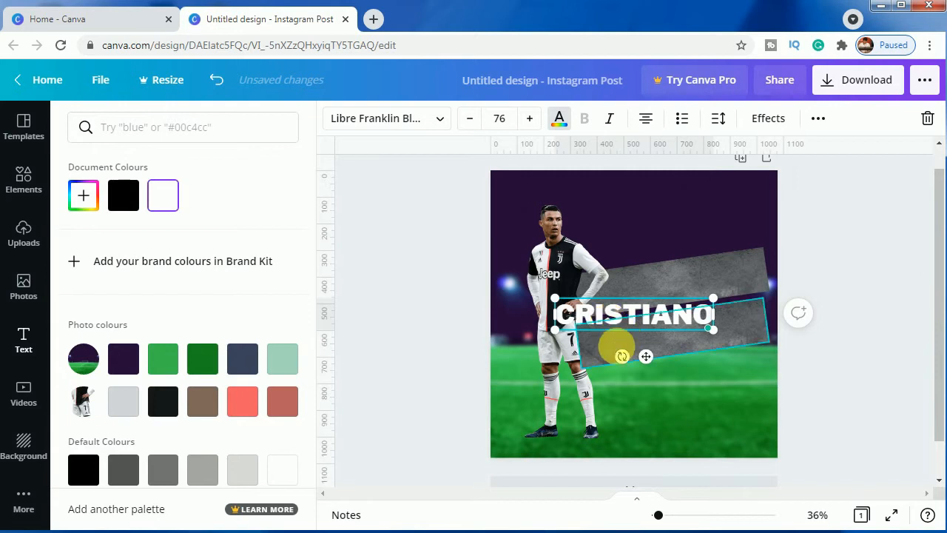
# Tilt the CRISTIANO text along the upper grey strip and set its font size to 78, widening its box to keep one line
pyautogui.moveTo(622, 357); pyautogui.dragTo(707, 326)
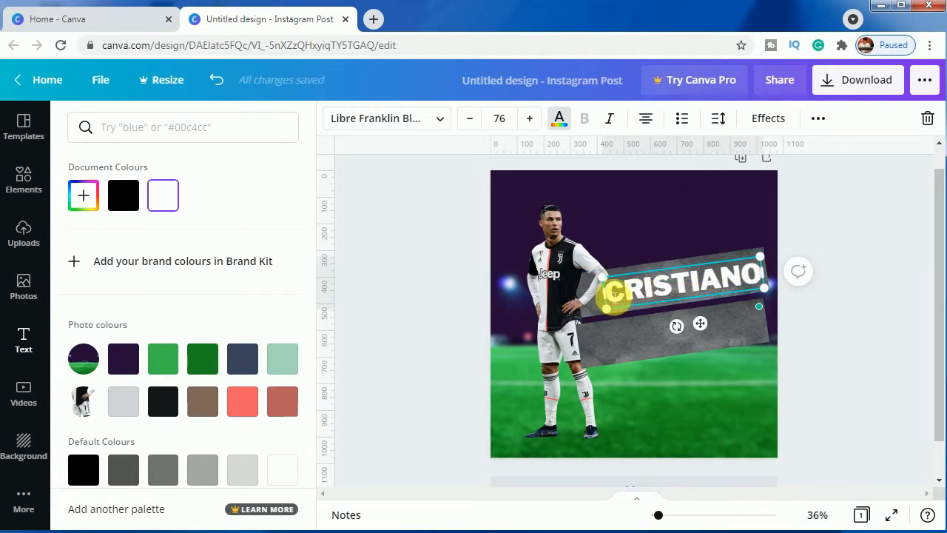
pyautogui.click(530, 124)
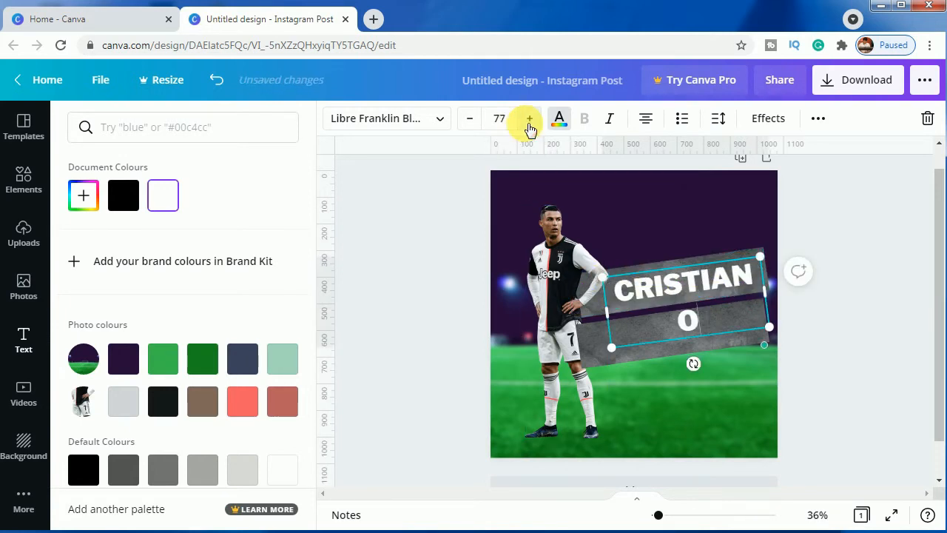
pyautogui.click(529, 124)
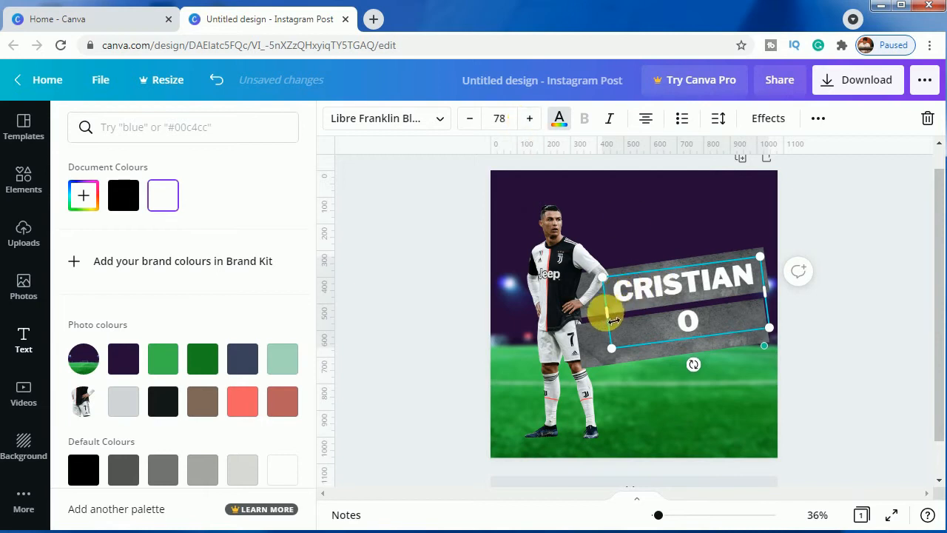
pyautogui.moveTo(775, 303)
pyautogui.mouseDown()
pyautogui.moveTo(767, 296)
pyautogui.moveTo(792, 304)
pyautogui.mouseUp()
pyautogui.click(854, 317)
pyautogui.click(827, 321)
# Nudge the CRISTIANO text slightly to the left on the upper grey strip
pyautogui.click(732, 289)
pyautogui.press('Left')
pyautogui.press('Left')
pyautogui.press('Left')
pyautogui.press('Left')
pyautogui.press('Left')
pyautogui.press('Left')
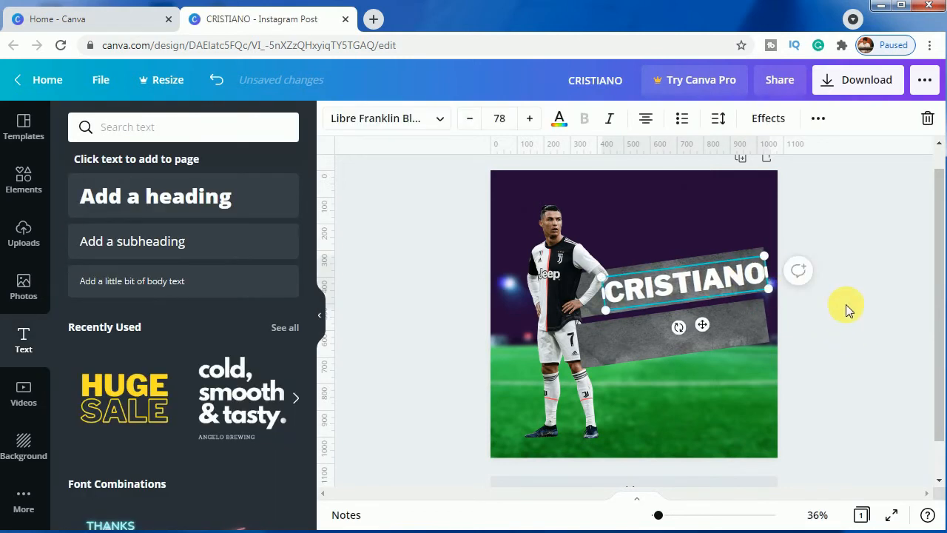
# Duplicate the CRISTIANO text onto the lower grey strip and replace the copy's wording with "RONALDO"
pyautogui.click(858, 340)
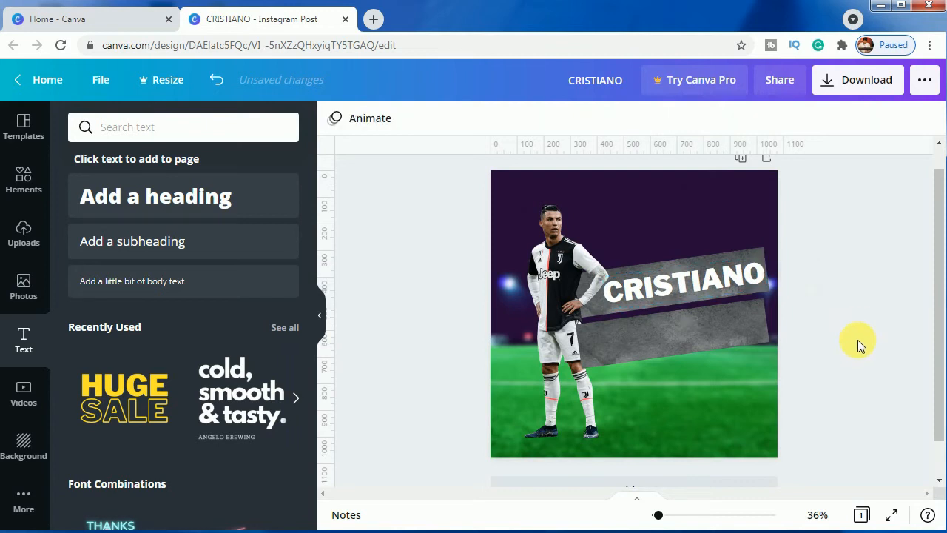
pyautogui.click(737, 278)
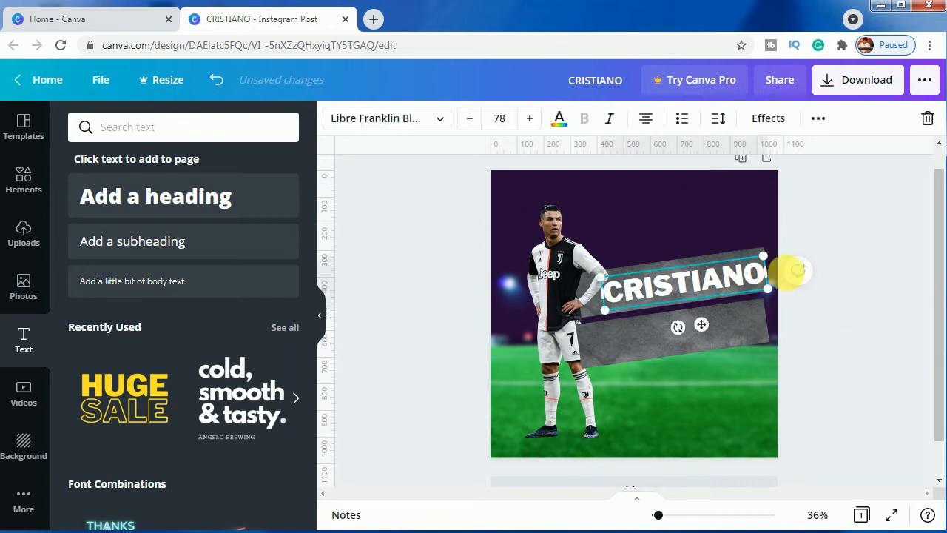
pyautogui.click(816, 127)
pyautogui.click(814, 154)
pyautogui.moveTo(693, 300); pyautogui.dragTo(696, 330)
pyautogui.doubleClick(666, 336)
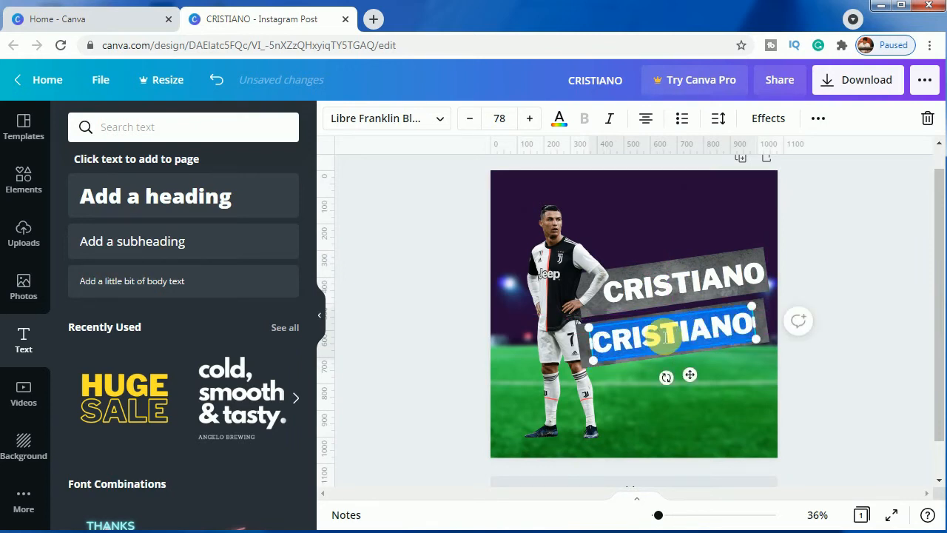
pyautogui.write('RONALDO')
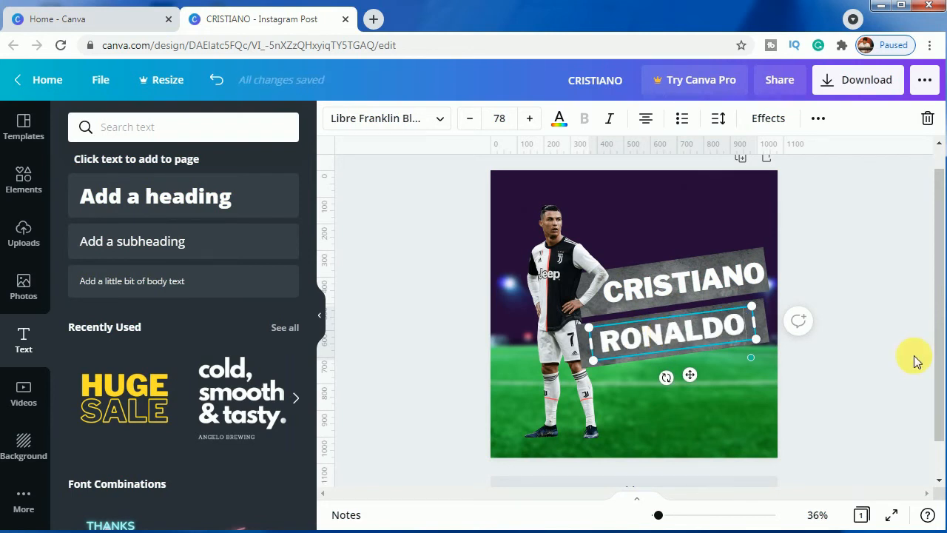
pyautogui.click(824, 360)
pyautogui.click(712, 330)
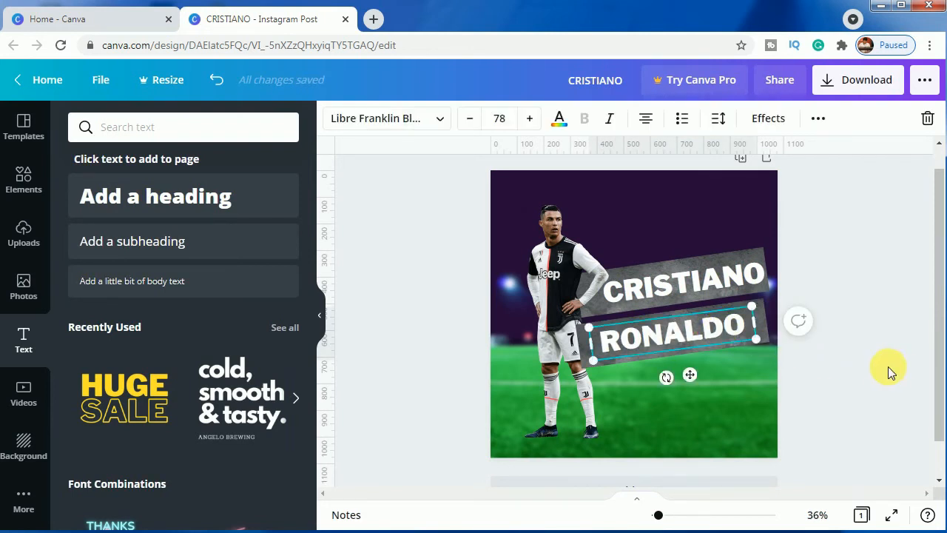
pyautogui.click(905, 360)
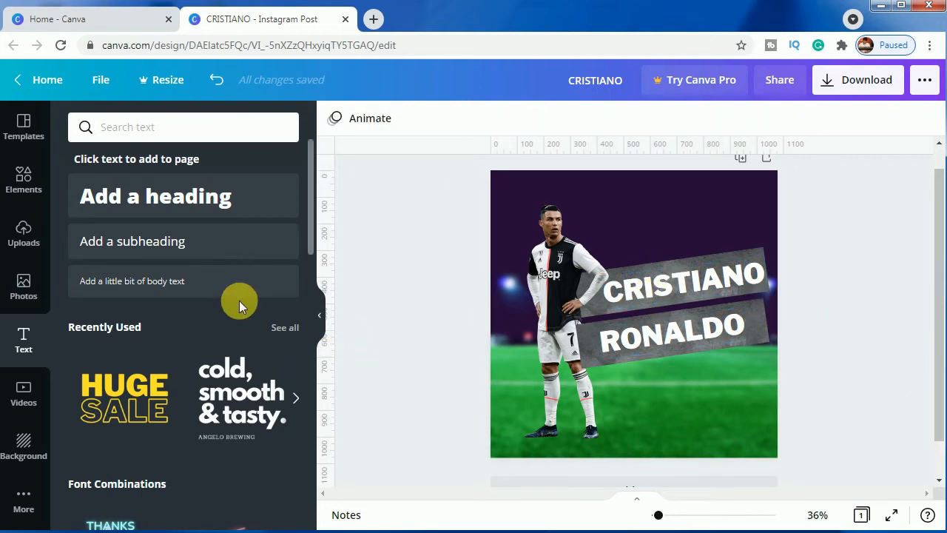
# Trim the top edge of the upper grey strip and nudge the CRISTIANO text slightly down and left to centre it
pyautogui.click(681, 261)
pyautogui.moveTo(669, 259); pyautogui.dragTo(675, 274)
pyautogui.click(661, 287)
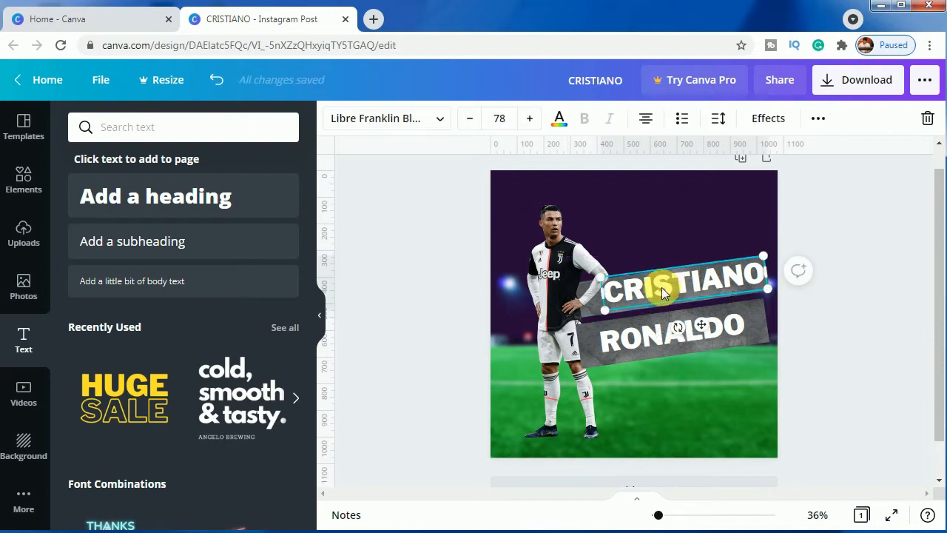
pyautogui.press('Down')
pyautogui.press('Down')
pyautogui.press('Down')
pyautogui.press('Down')
pyautogui.press('Down')
pyautogui.press('Down')
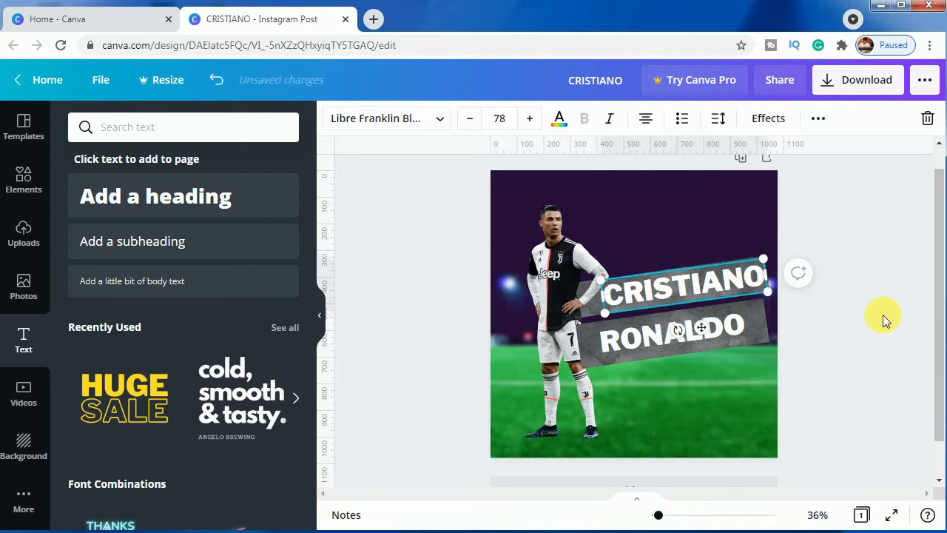
pyautogui.press('Left')
pyautogui.press('Left')
pyautogui.press('Left')
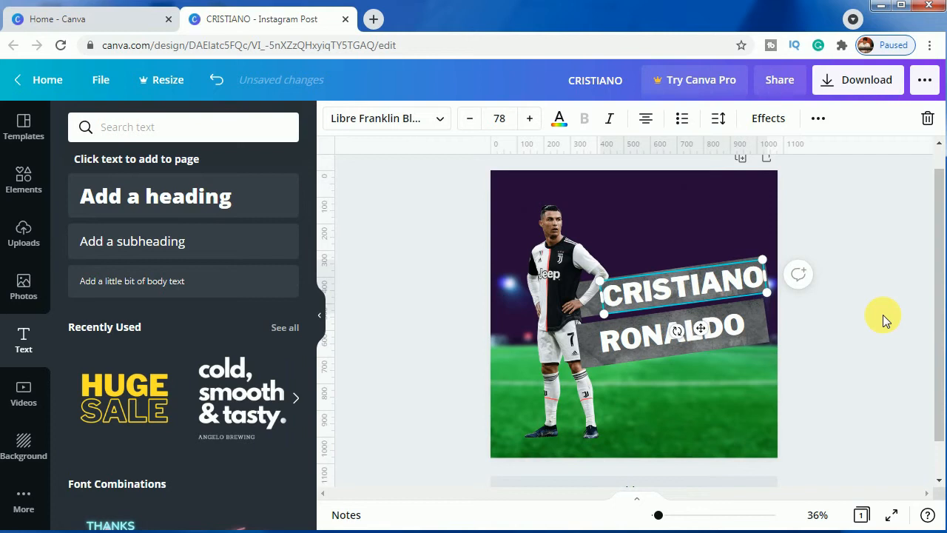
pyautogui.press('Left')
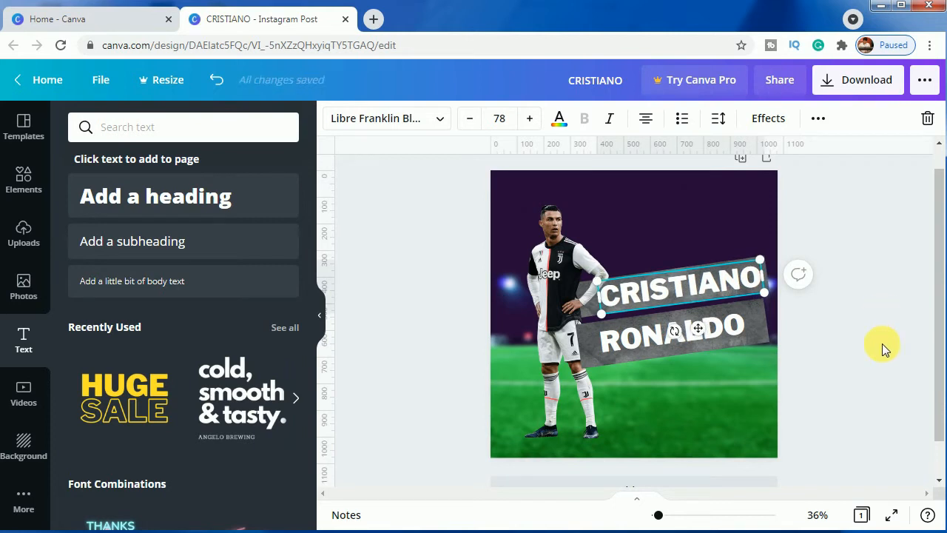
pyautogui.click(883, 343)
# Trim the bottom edge of the lower grey strip and nudge the RONALDO text slightly upward within it
pyautogui.click(669, 330)
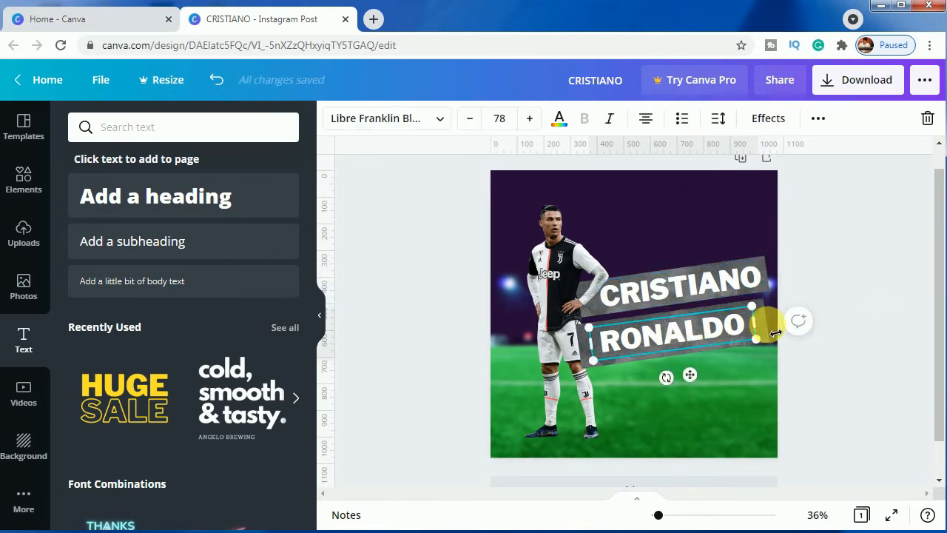
pyautogui.click(875, 359)
pyautogui.click(764, 335)
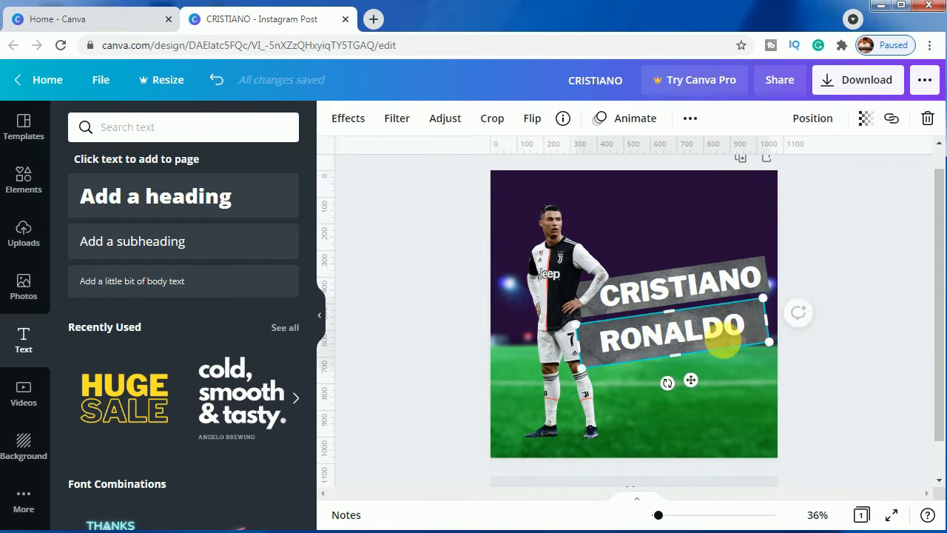
pyautogui.moveTo(683, 366); pyautogui.dragTo(683, 361)
pyautogui.click(675, 325)
pyautogui.press('Up')
pyautogui.press('Up')
pyautogui.press('Up')
pyautogui.press('Up')
pyautogui.press('Up')
pyautogui.press('Up')
pyautogui.press('Up')
pyautogui.click(894, 398)
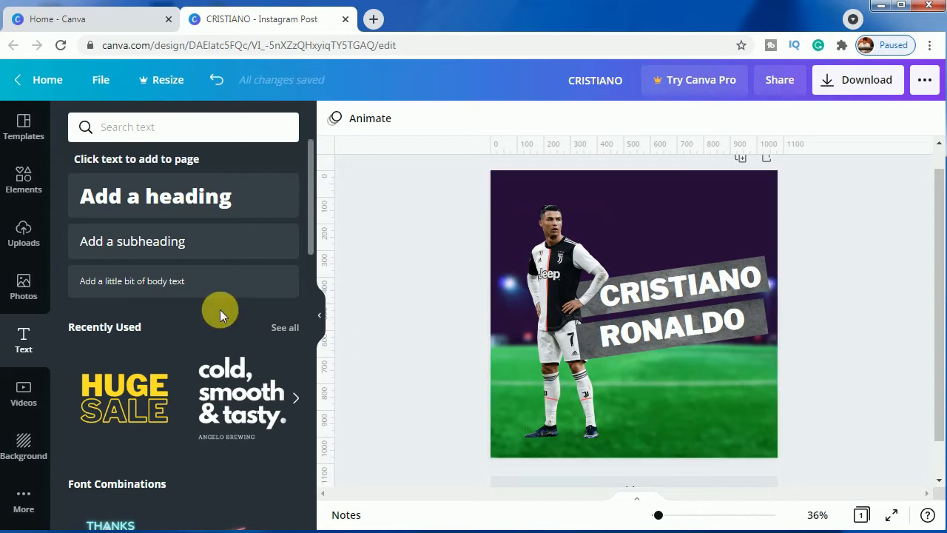
# Add the uploaded cutout of the player kicking in red kit, shrink it, and place it at the lower right of the design
pyautogui.click(29, 238)
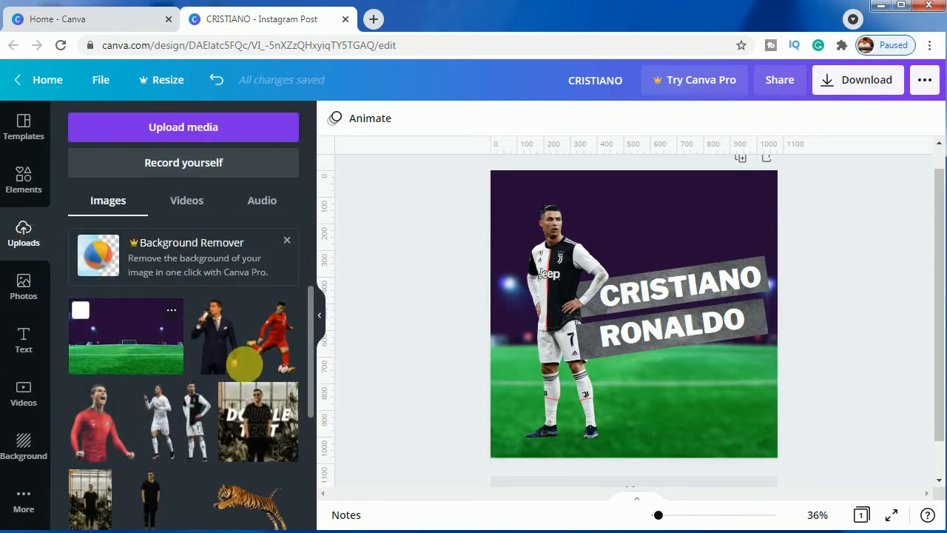
pyautogui.click(266, 337)
pyautogui.moveTo(572, 225); pyautogui.dragTo(637, 306)
pyautogui.moveTo(673, 384); pyautogui.dragTo(741, 399)
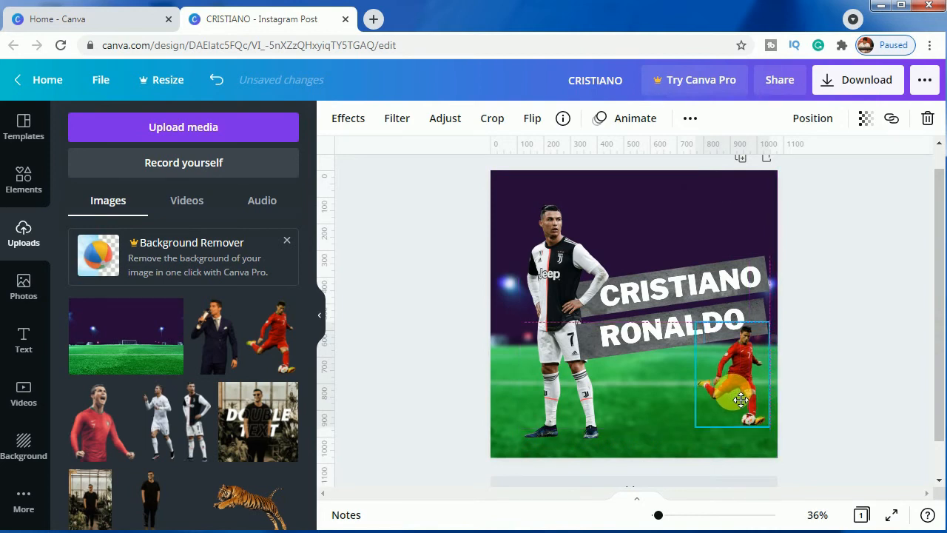
# Set the transparency of the red-kit kicking player to 90
pyautogui.click(864, 119)
pyautogui.moveTo(818, 171); pyautogui.dragTo(816, 171)
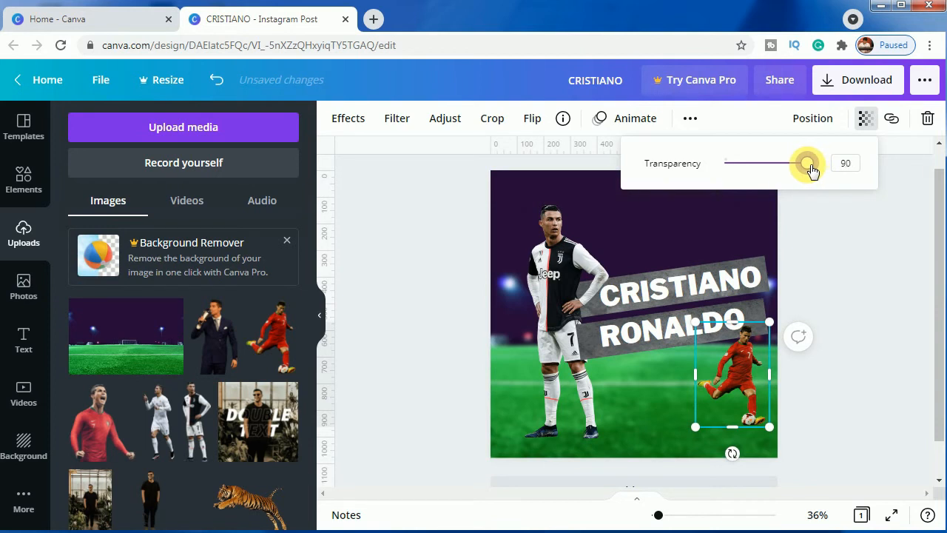
pyautogui.click(841, 385)
pyautogui.click(841, 384)
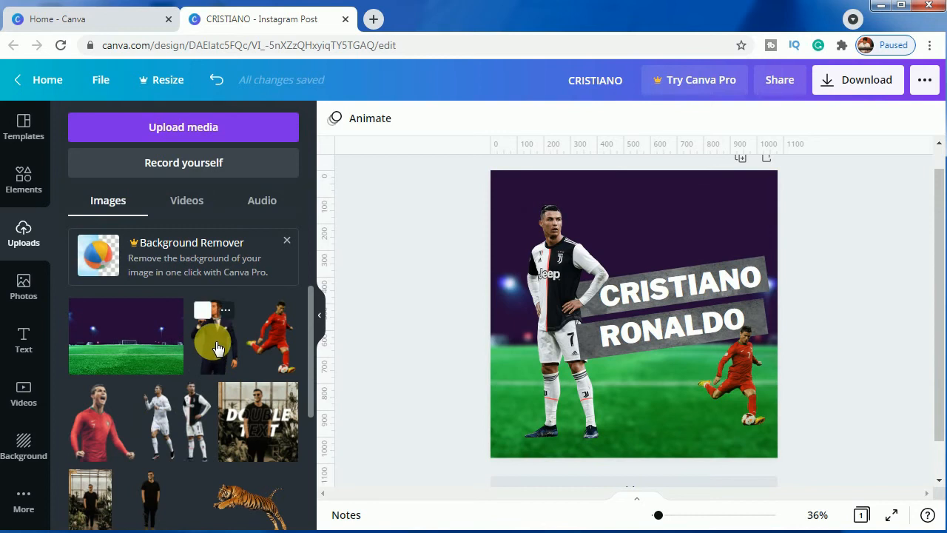
# Add the uploaded cutout in the dark suit, shrink it above the CRISTIANO strip, and crop off its lower part
pyautogui.click(217, 348)
pyautogui.moveTo(656, 244); pyautogui.dragTo(661, 210)
pyautogui.moveTo(726, 373); pyautogui.dragTo(696, 329)
pyautogui.moveTo(650, 229); pyautogui.dragTo(668, 238)
pyautogui.moveTo(681, 317); pyautogui.dragTo(684, 294)
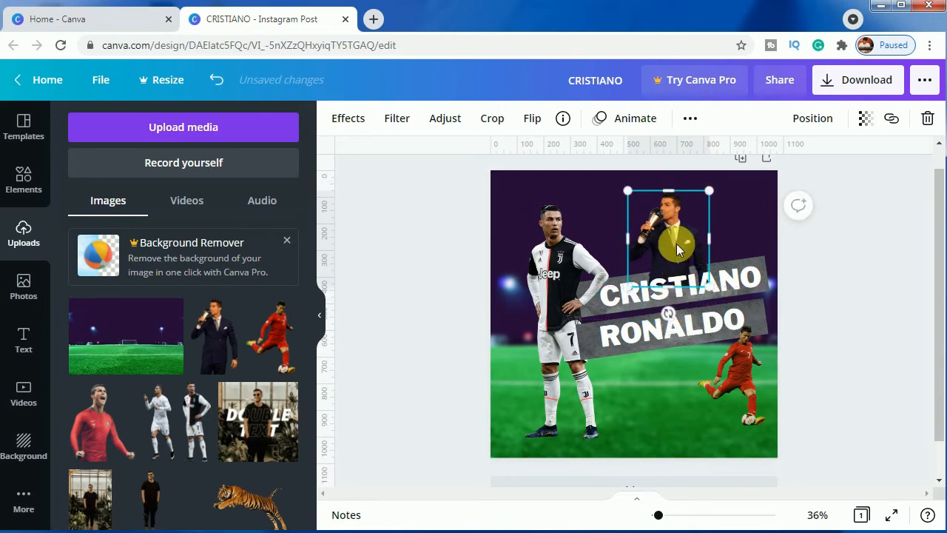
# Send the dark-suit cutout backward behind the CRISTIANO text and its grey strip
pyautogui.rightClick(676, 244)
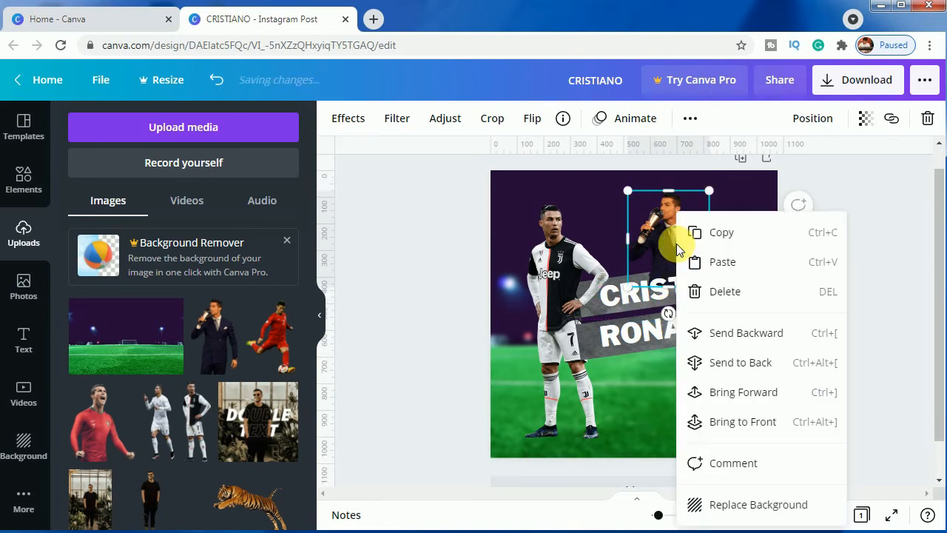
pyautogui.click(734, 335)
pyautogui.click(882, 348)
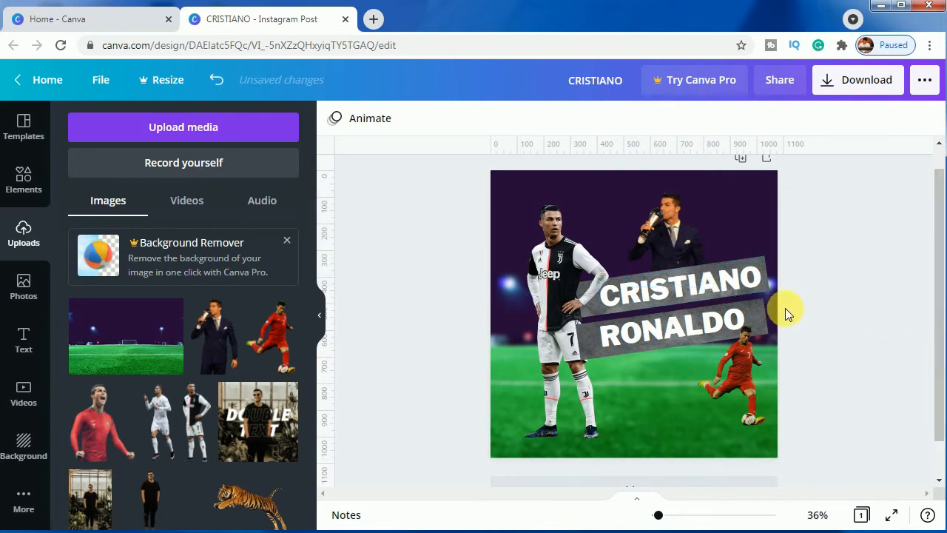
# Add the uploaded white-kit cutout, enlarge it between the main player and the suited figure, and crop it to the upper body
pyautogui.click(158, 427)
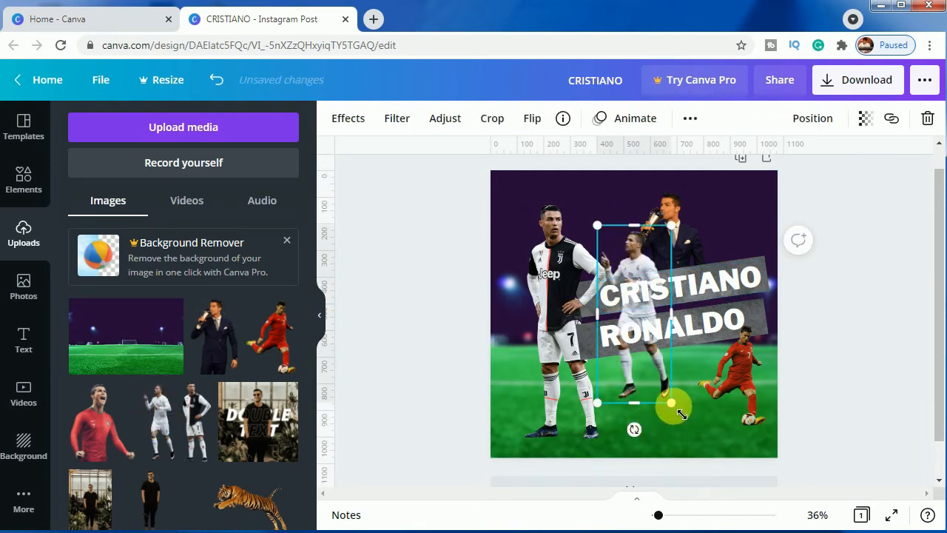
pyautogui.moveTo(680, 415); pyautogui.dragTo(725, 452)
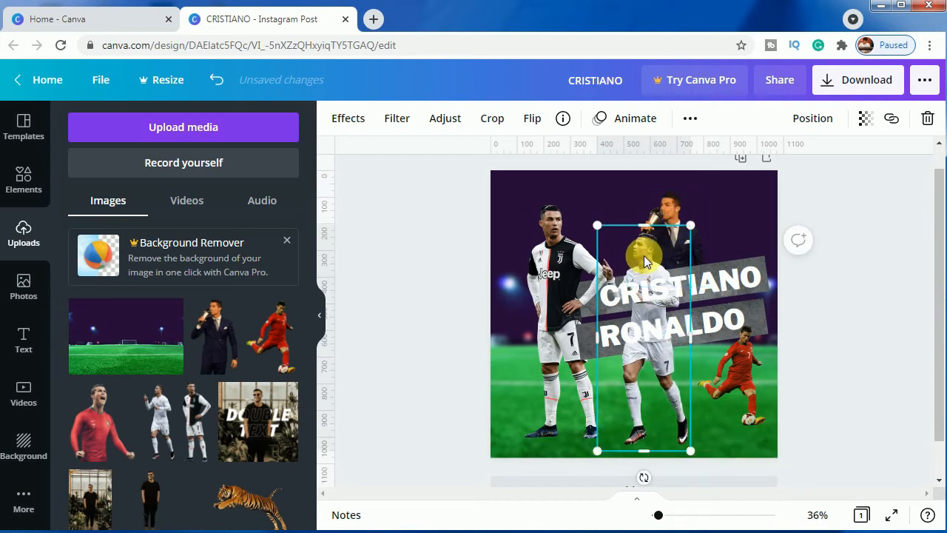
pyautogui.moveTo(648, 270); pyautogui.dragTo(633, 236)
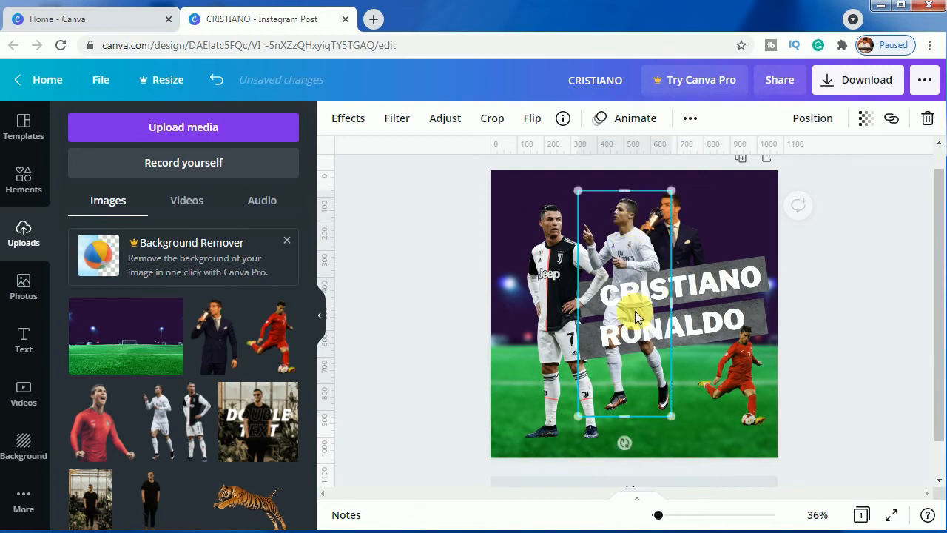
pyautogui.moveTo(636, 385); pyautogui.dragTo(645, 294)
# Send the white-kit cutout backward three levels, behind the grey strip, the main player and the suited figure
pyautogui.rightClick(617, 246)
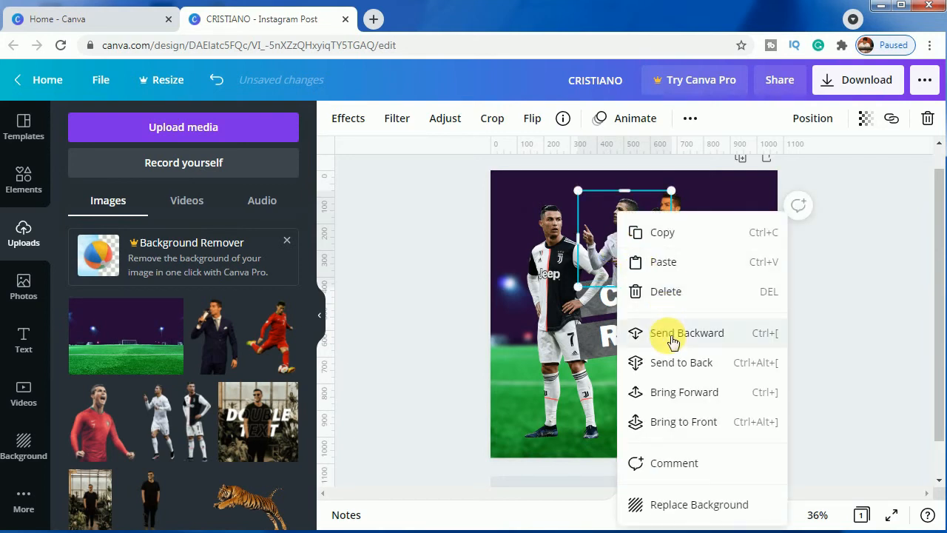
pyautogui.click(667, 334)
pyautogui.rightClick(611, 241)
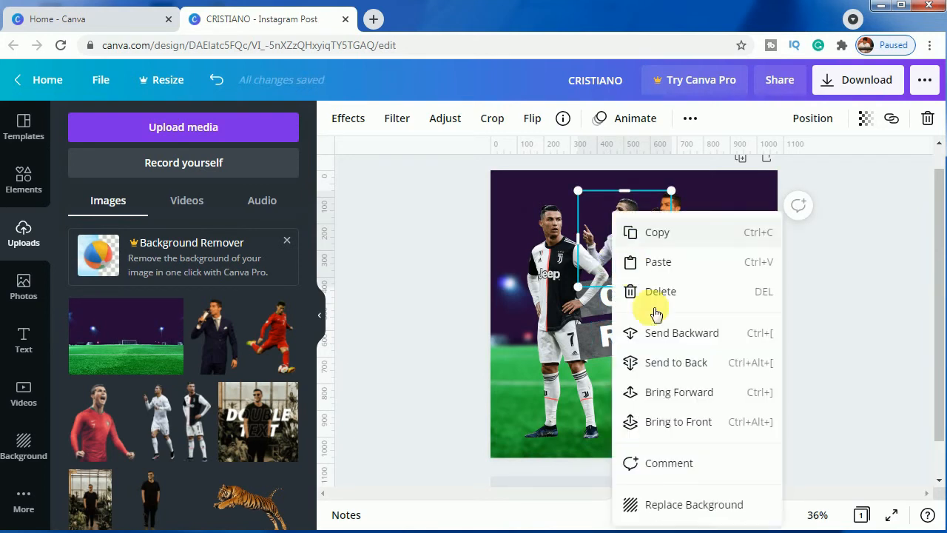
pyautogui.click(656, 332)
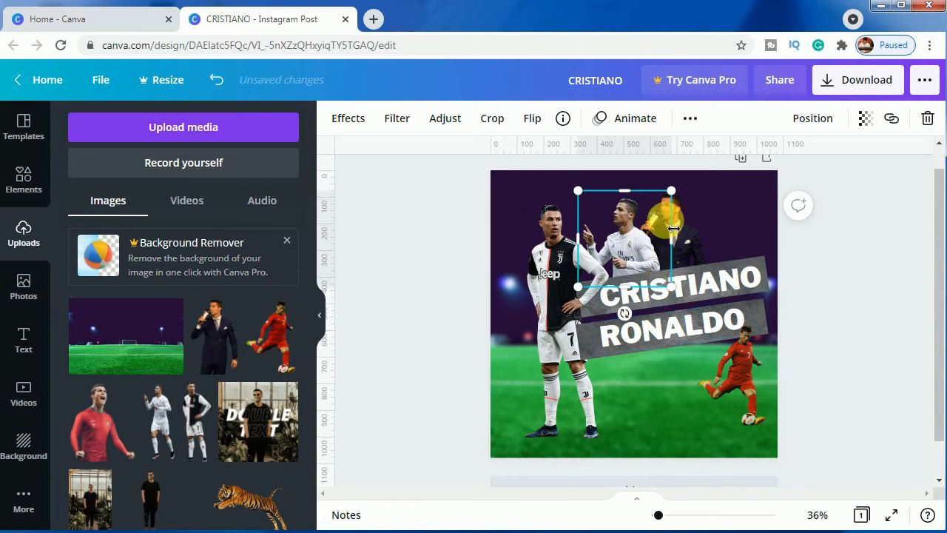
pyautogui.rightClick(614, 242)
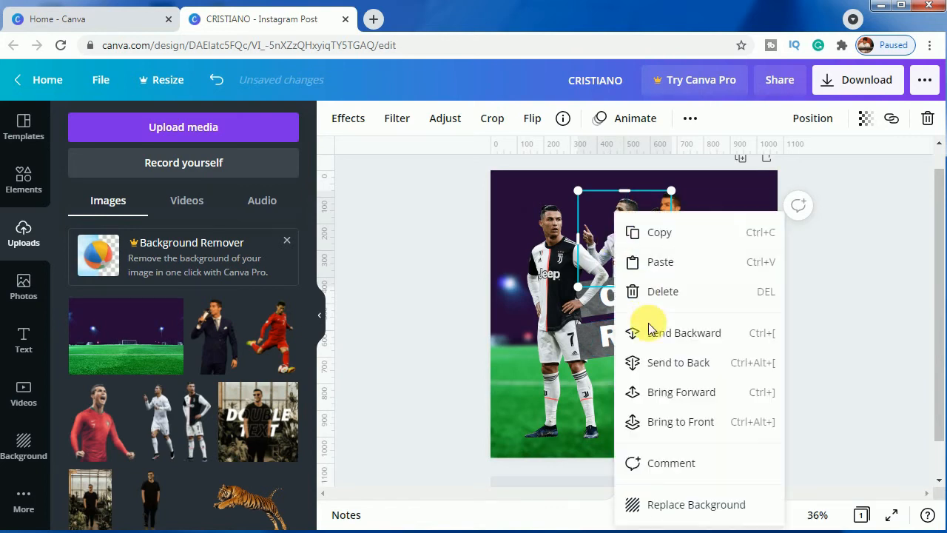
pyautogui.click(617, 332)
pyautogui.click(839, 326)
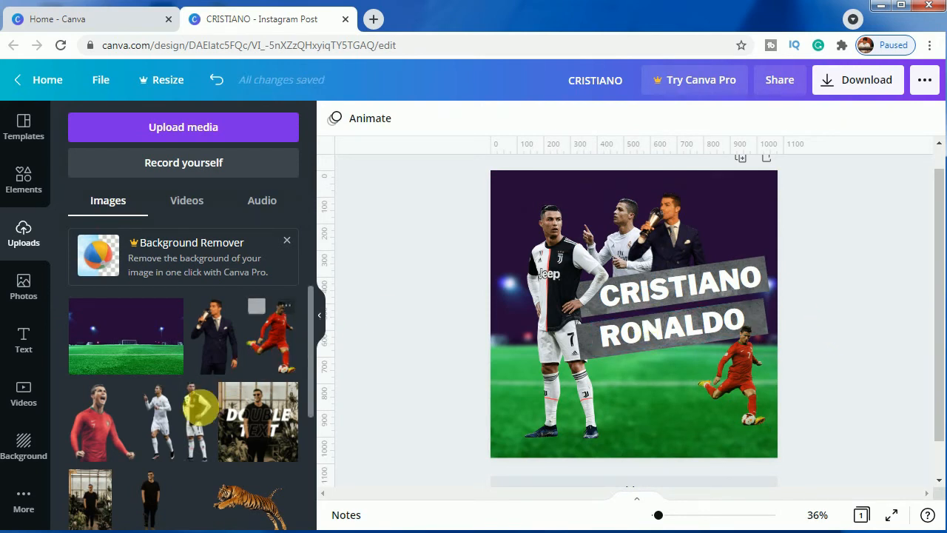
# Add the uploaded cutout of the shouting player in a red shirt, shrink it, and place it beside the suited figure
pyautogui.click(102, 436)
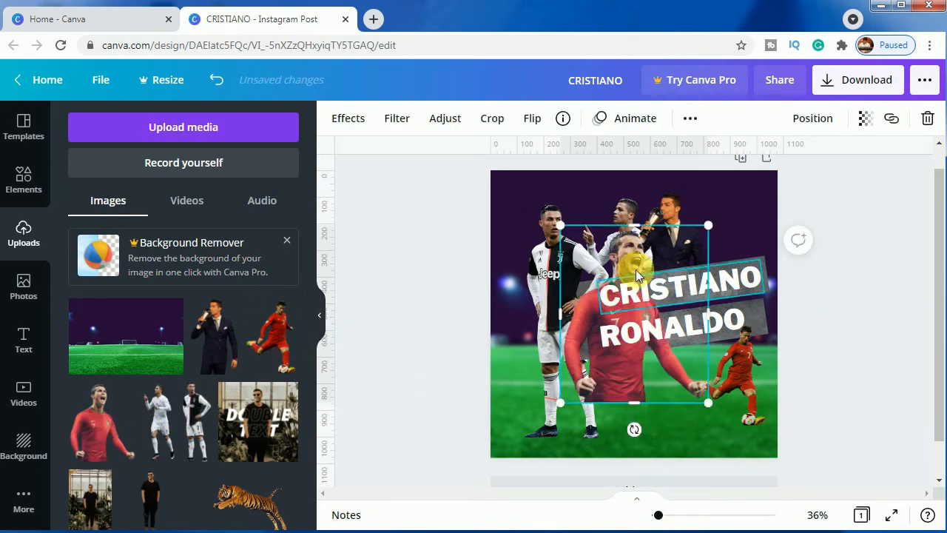
pyautogui.moveTo(560, 403); pyautogui.dragTo(654, 327)
pyautogui.moveTo(666, 258); pyautogui.dragTo(725, 222)
pyautogui.moveTo(665, 182); pyautogui.dragTo(677, 205)
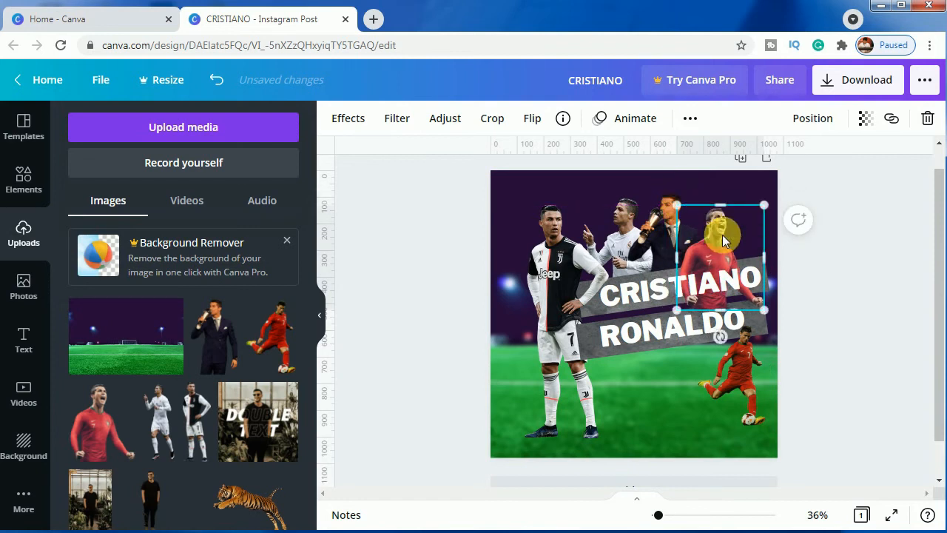
pyautogui.moveTo(717, 253)
pyautogui.mouseDown()
pyautogui.moveTo(714, 214)
pyautogui.moveTo(717, 241)
pyautogui.mouseUp()
# Send the shouting red-shirt cutout backward two levels, behind the CRISTIANO strip and the suited figure
pyautogui.rightClick(713, 241)
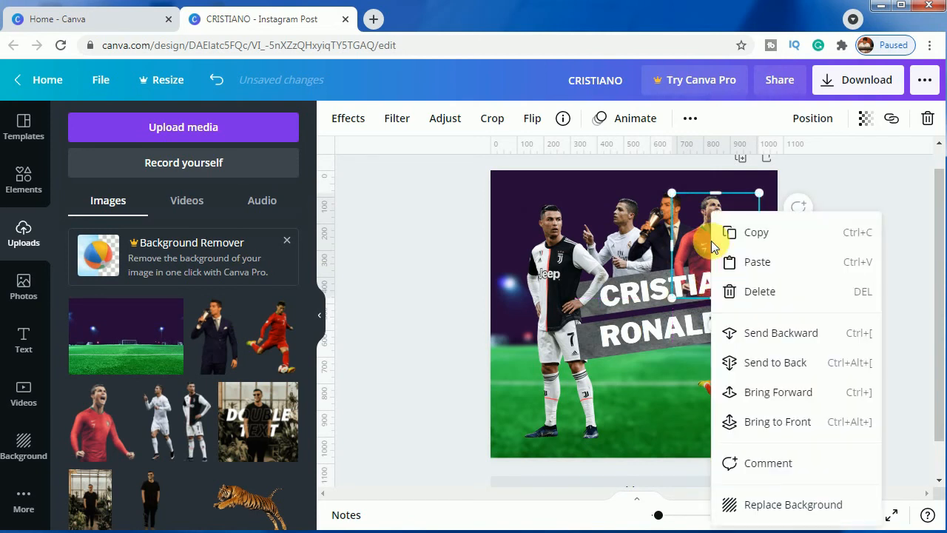
pyautogui.click(764, 344)
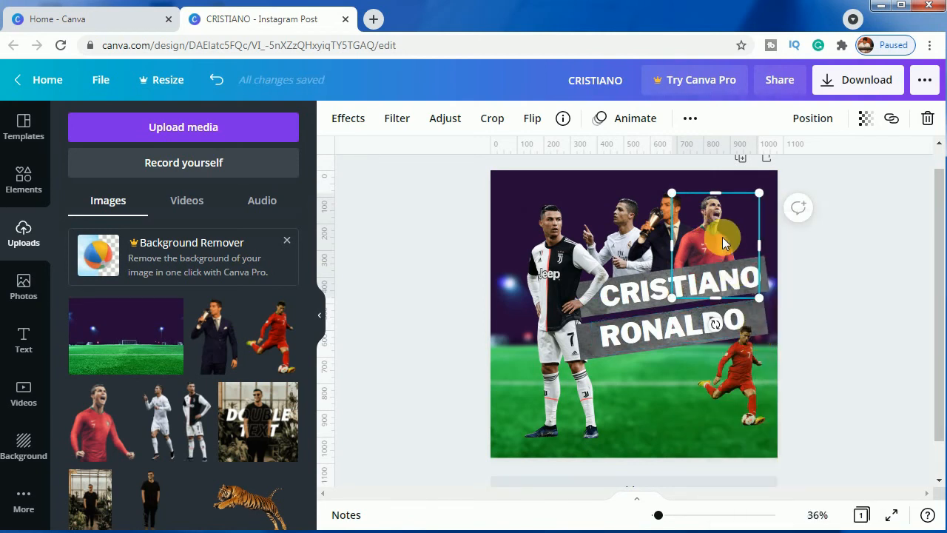
pyautogui.rightClick(718, 241)
pyautogui.click(777, 334)
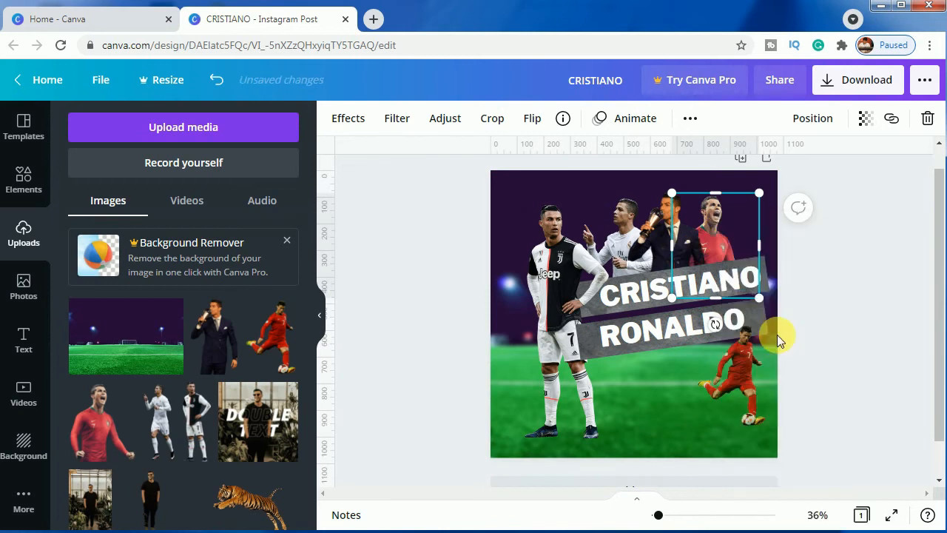
pyautogui.click(867, 297)
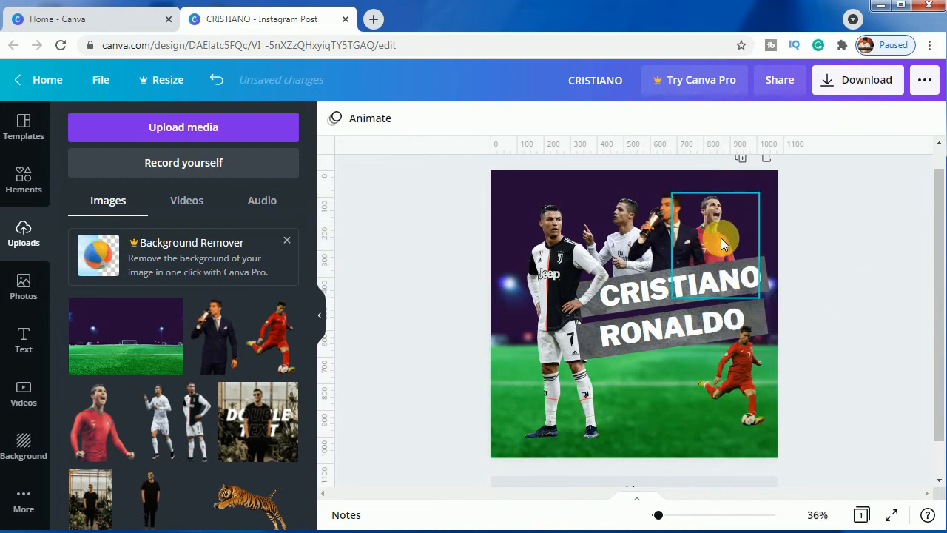
# Set the shouting red-shirt cutout's contrast to 30 and its transparency to 82
pyautogui.click(720, 238)
pyautogui.click(445, 118)
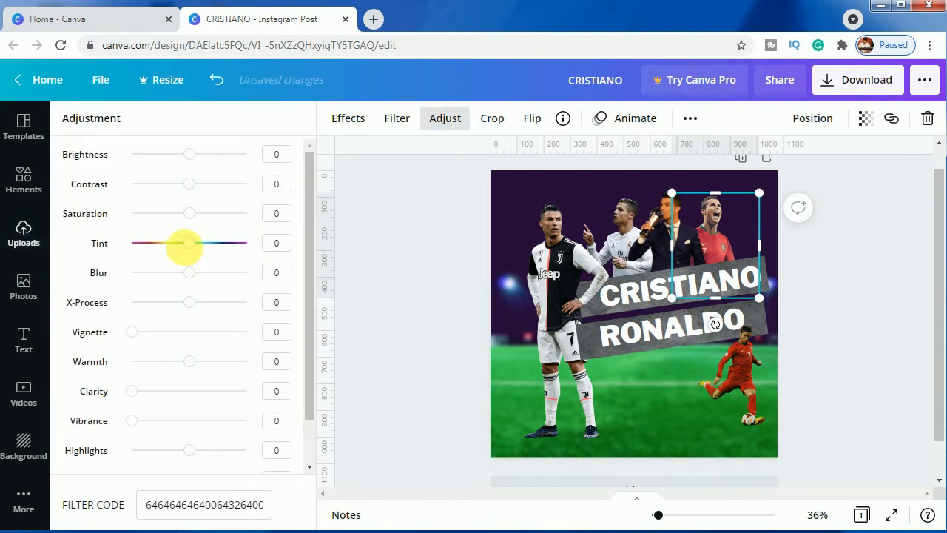
pyautogui.moveTo(198, 191); pyautogui.dragTo(212, 192)
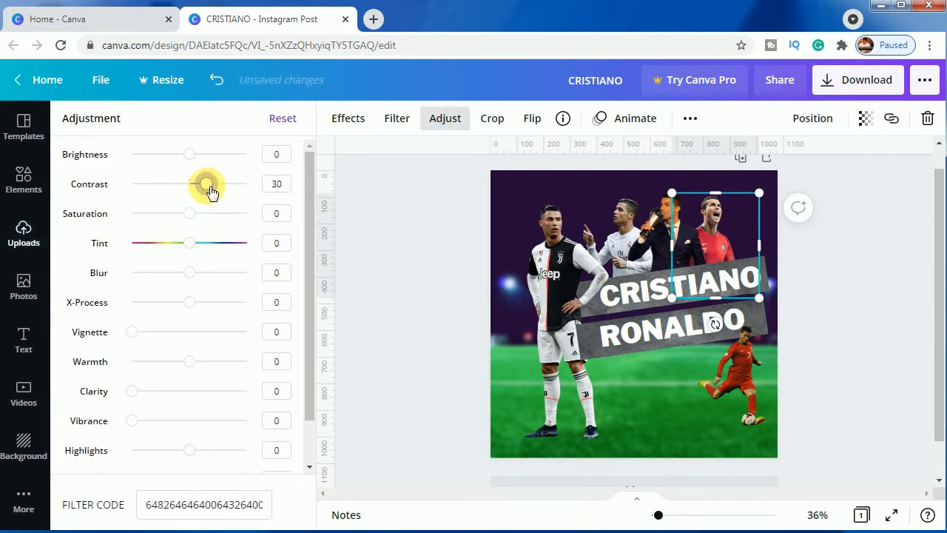
pyautogui.click(862, 119)
pyautogui.moveTo(808, 169); pyautogui.dragTo(807, 168)
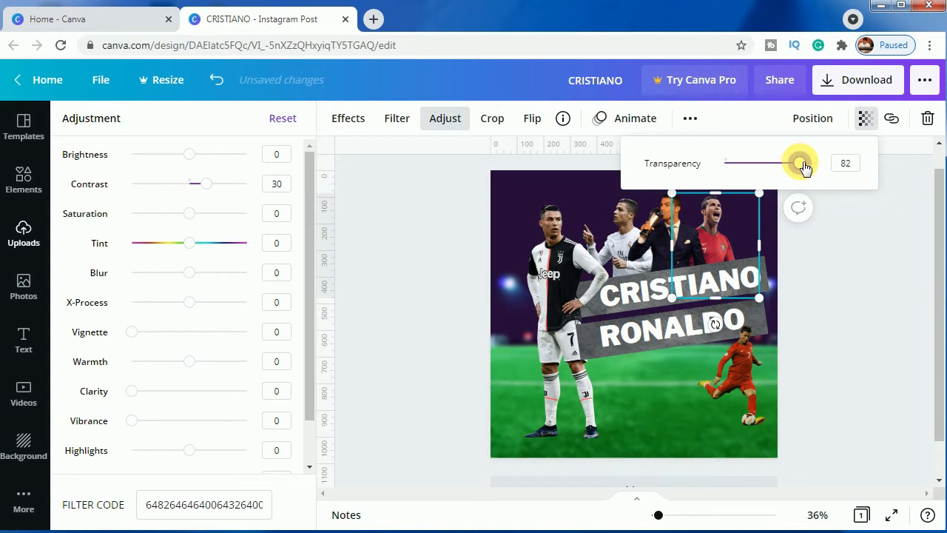
pyautogui.click(877, 317)
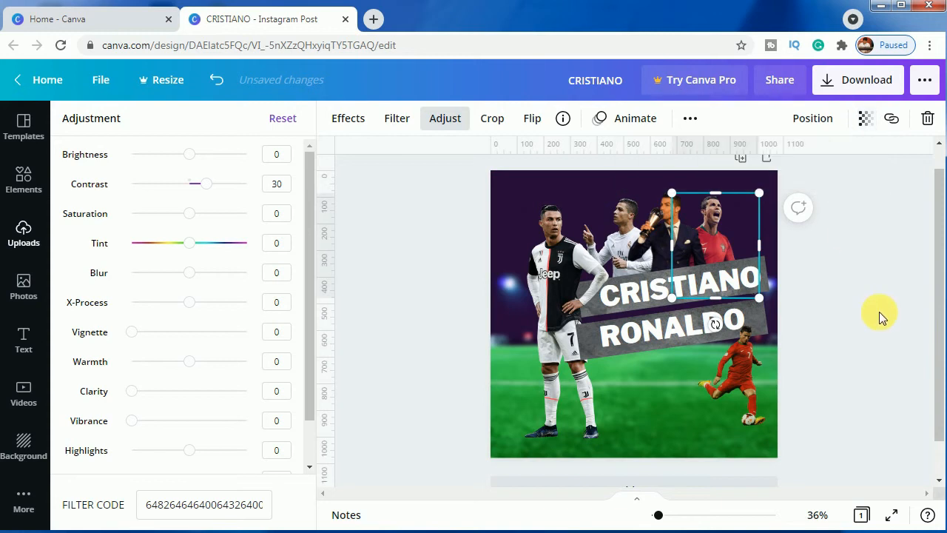
# Set the transparency of the white-kit cutout beside the main player to 81
pyautogui.click(612, 241)
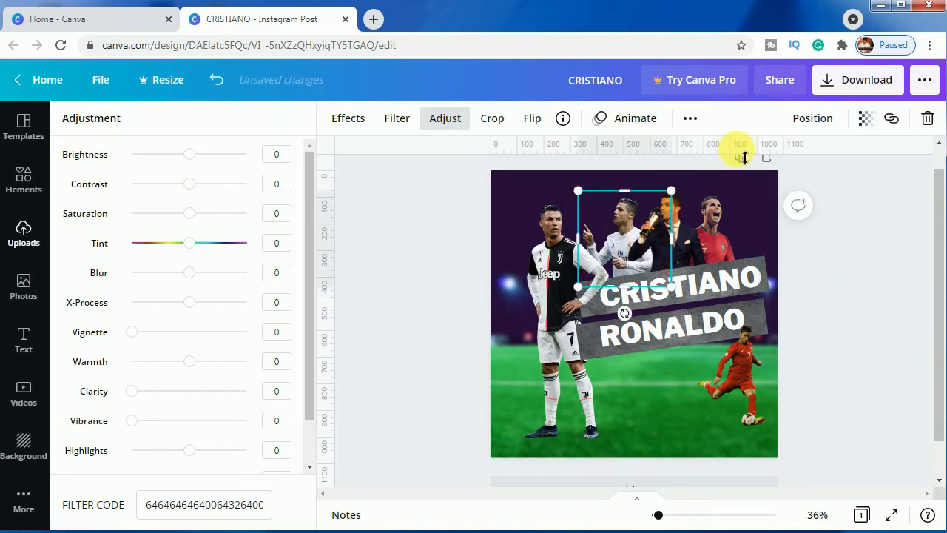
pyautogui.click(864, 118)
pyautogui.moveTo(820, 170); pyautogui.dragTo(809, 169)
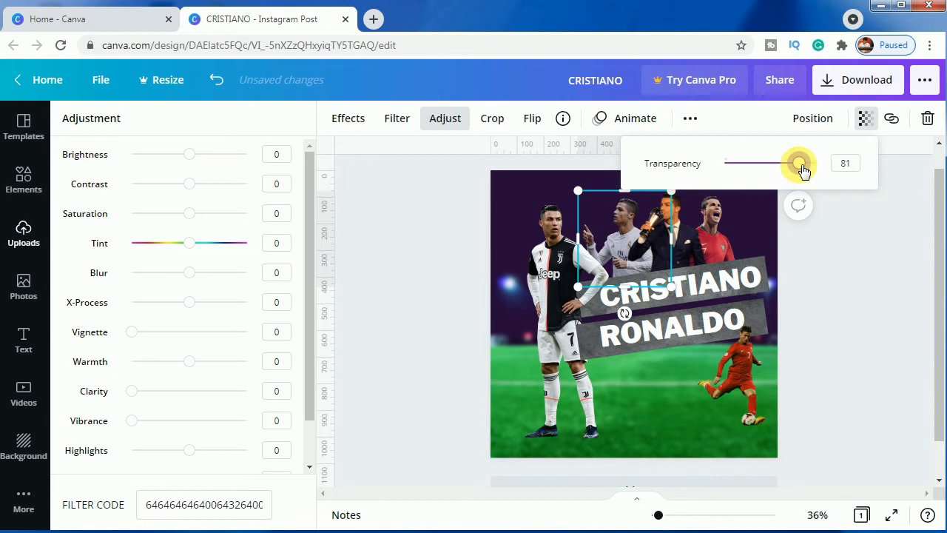
pyautogui.click(854, 282)
pyautogui.click(846, 335)
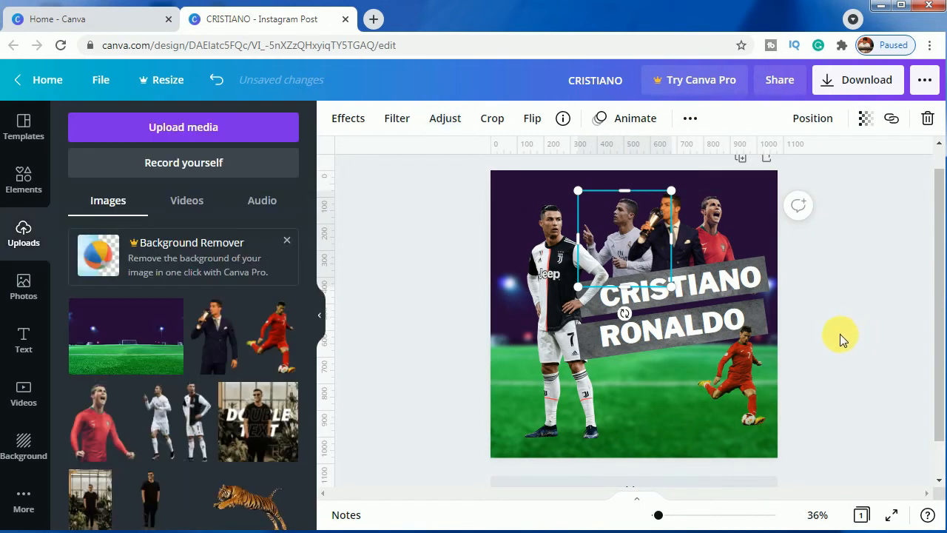
pyautogui.click(839, 334)
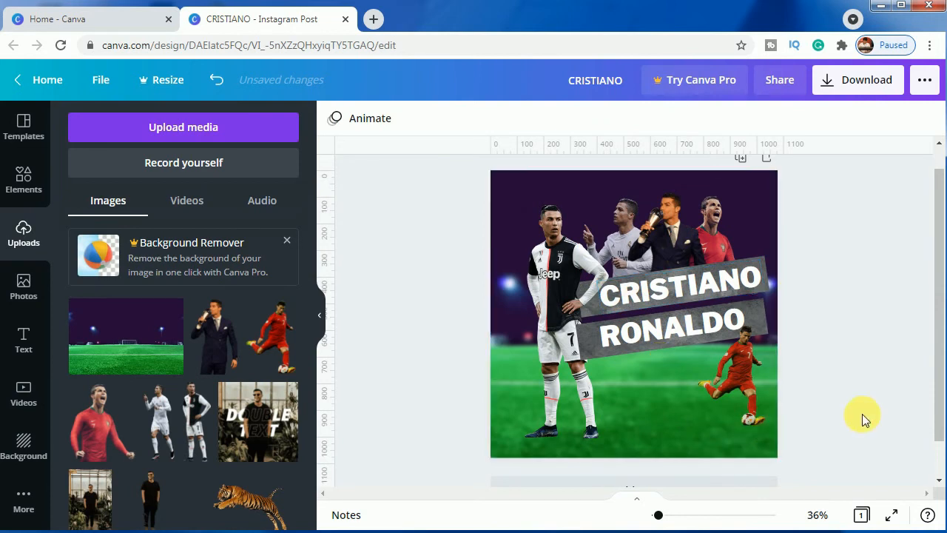
# Send the grey strip under RONALDO backward, behind the main player
pyautogui.click(584, 349)
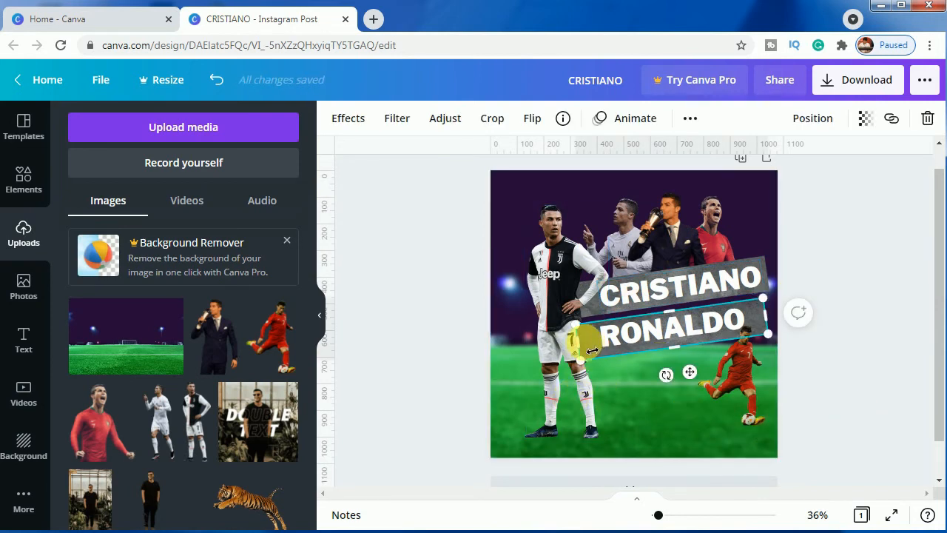
pyautogui.rightClick(591, 349)
pyautogui.click(630, 362)
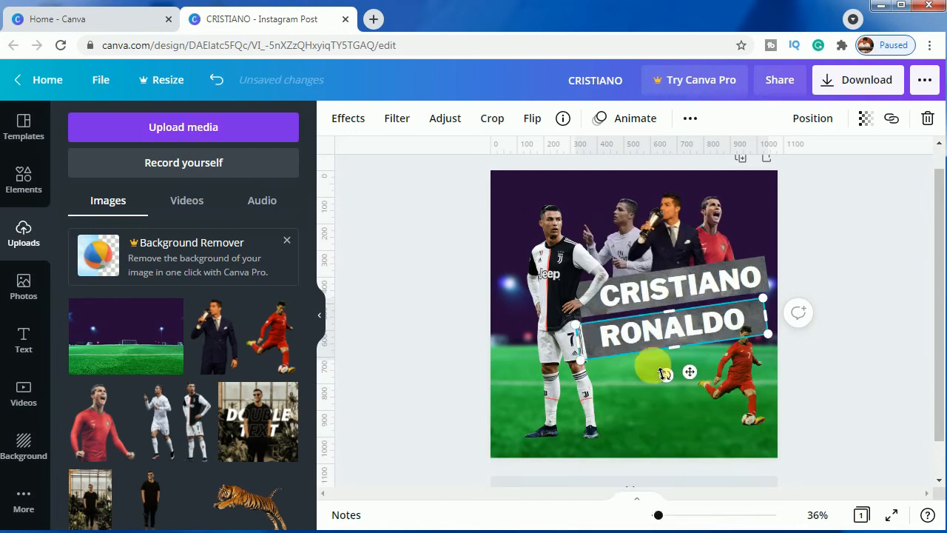
pyautogui.click(850, 396)
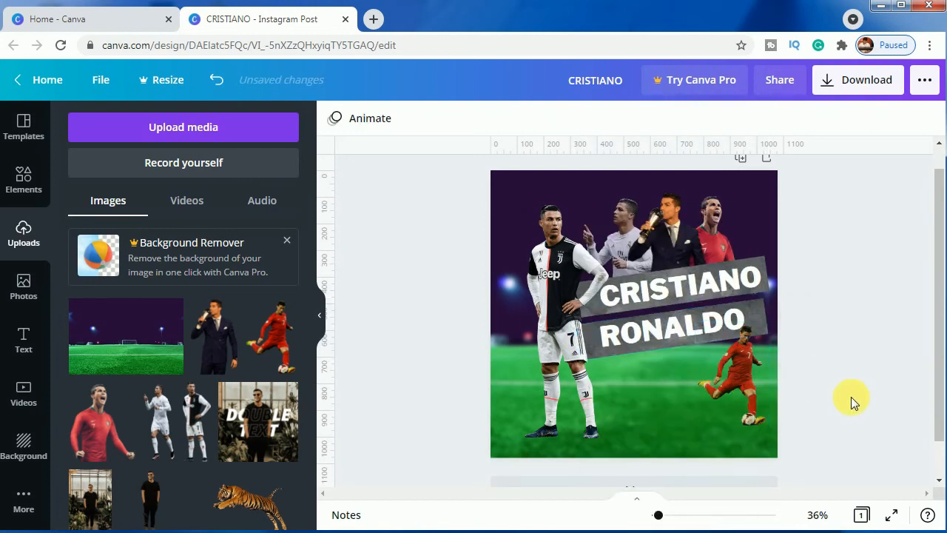
# Give the main player cutout a Page Lift shadow with offset 1 and curve -11
pyautogui.click(550, 360)
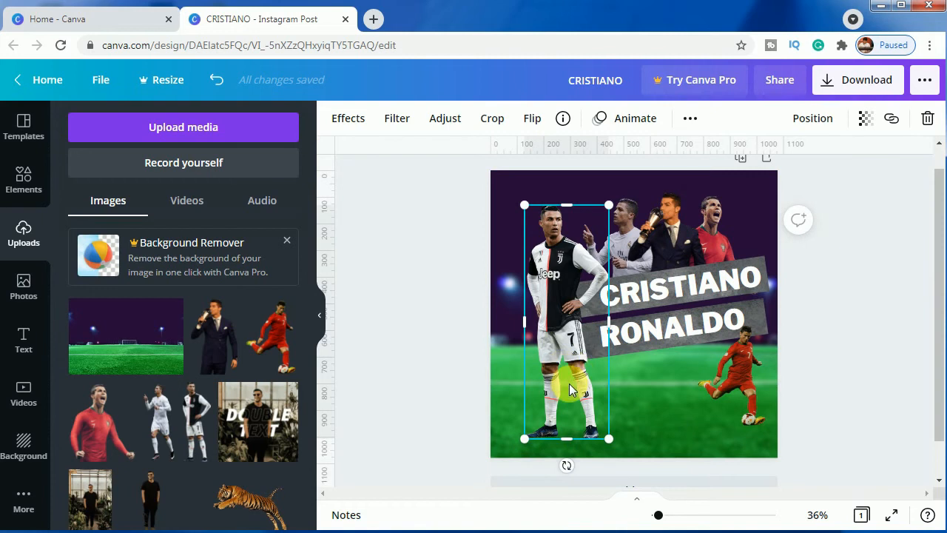
pyautogui.click(349, 120)
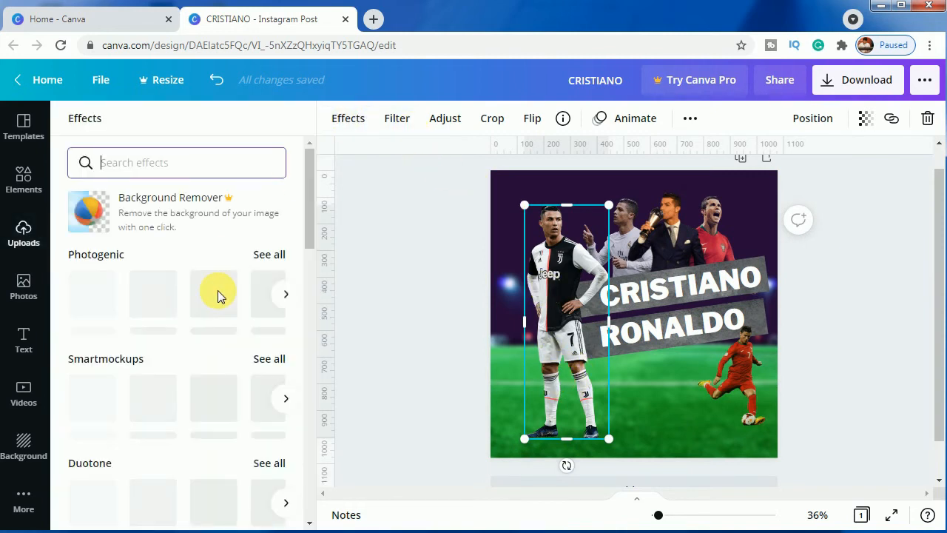
pyautogui.scroll(-2, 186, 359)
pyautogui.scroll(-2, 185, 363)
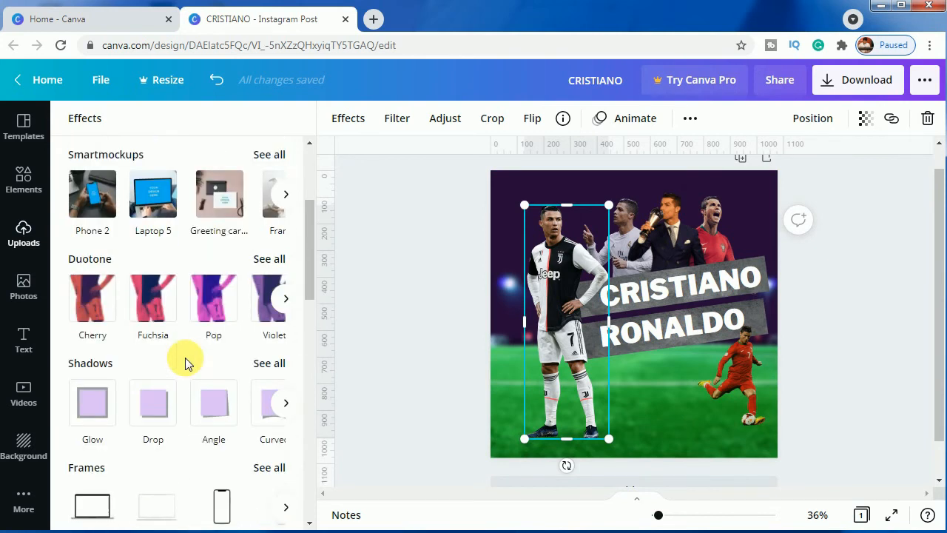
pyautogui.click(273, 348)
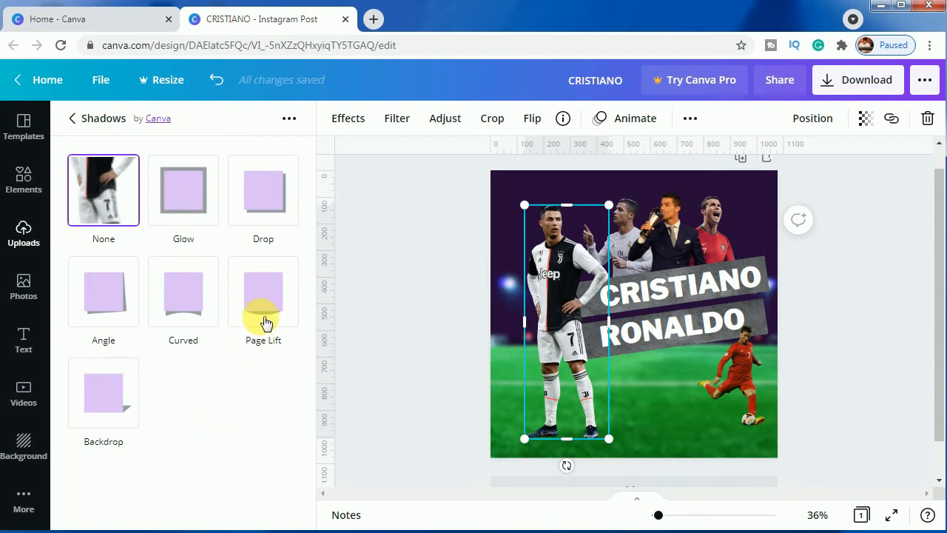
pyautogui.click(261, 316)
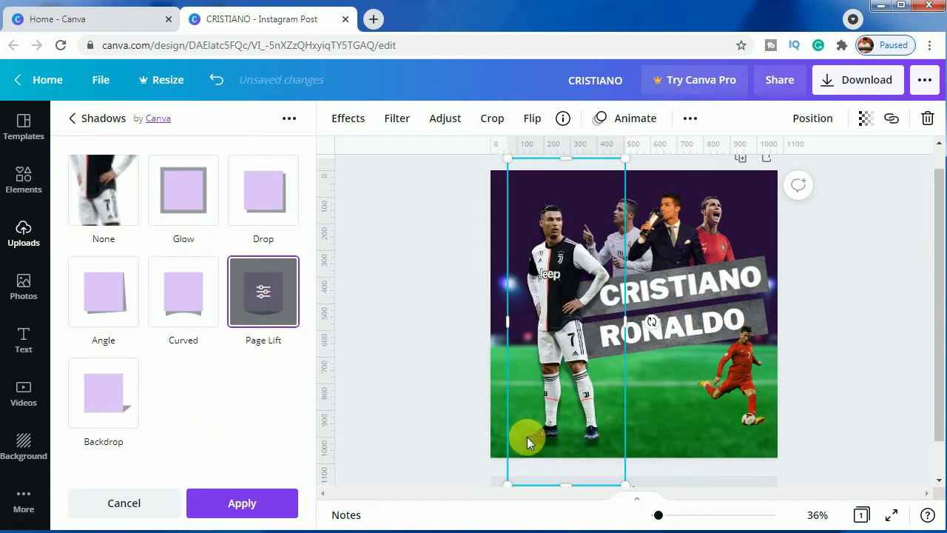
pyautogui.click(261, 317)
pyautogui.moveTo(121, 243); pyautogui.dragTo(105, 238)
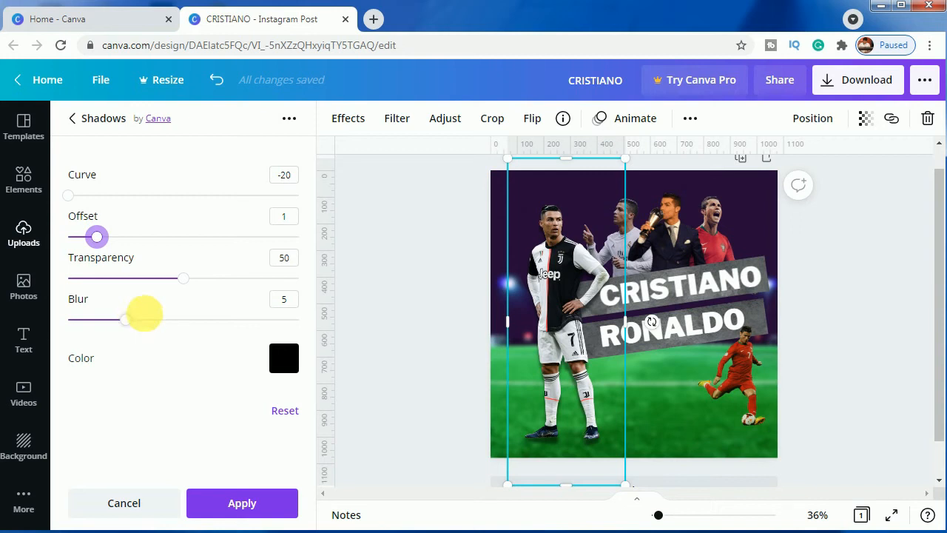
pyautogui.moveTo(74, 198); pyautogui.dragTo(124, 207)
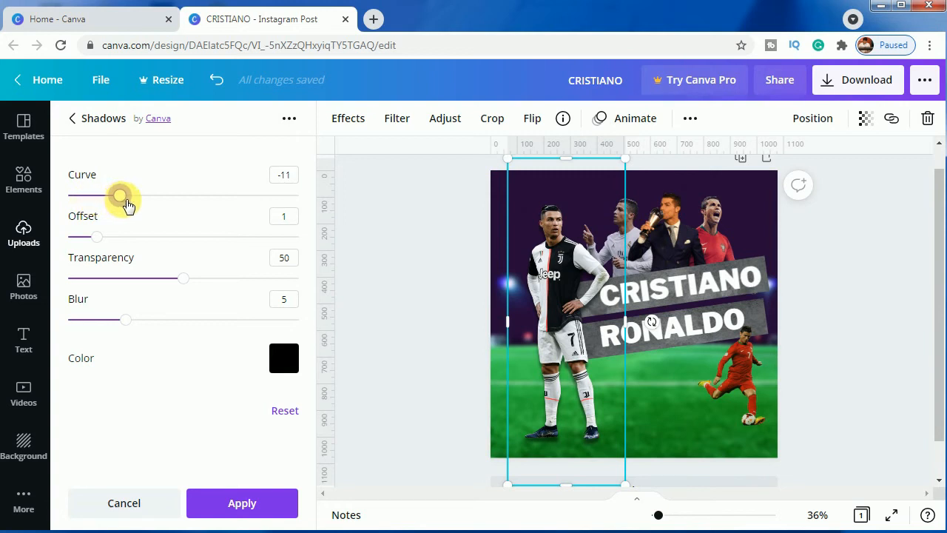
# Apply a Page Lift shadow to the kicking player with transparency 34, offset 1 and curve -12
pyautogui.click(738, 395)
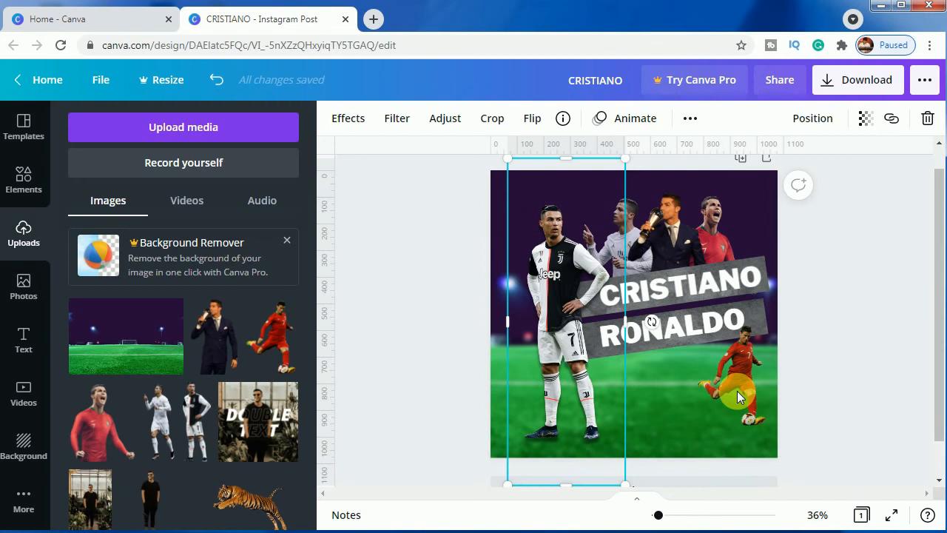
pyautogui.click(358, 121)
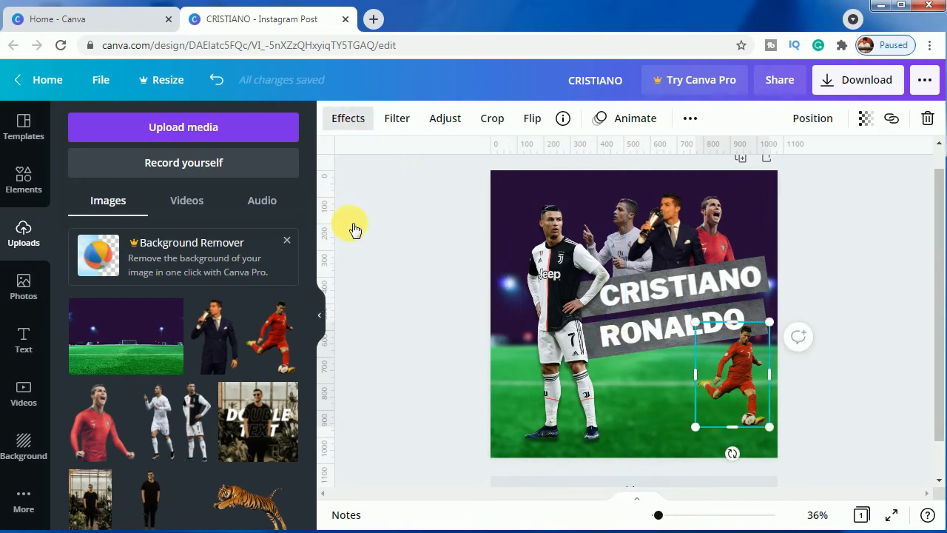
pyautogui.scroll(-3, 207, 347)
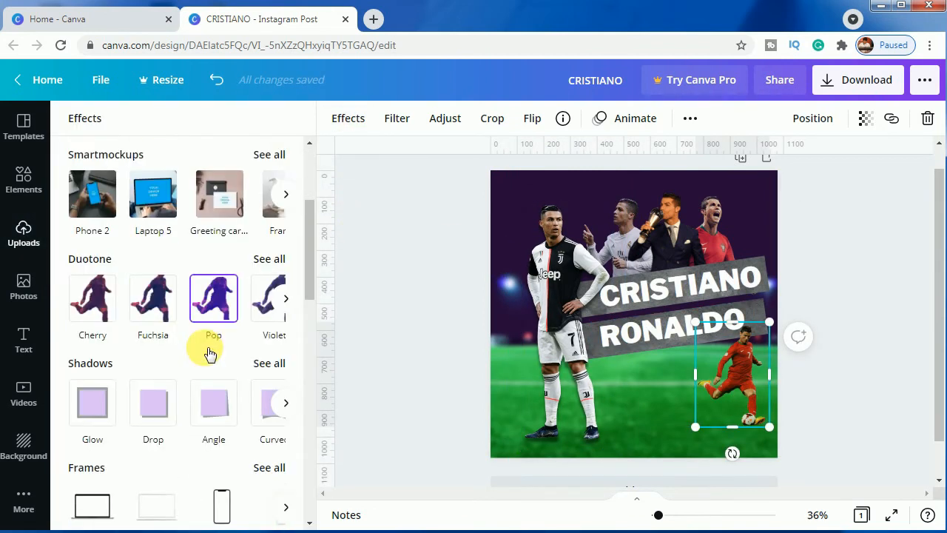
pyautogui.click(269, 346)
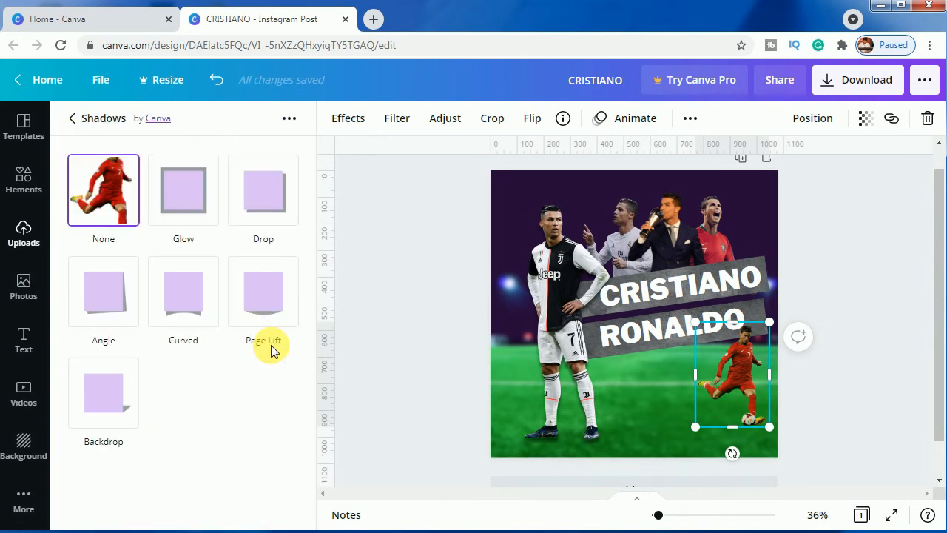
pyautogui.click(266, 318)
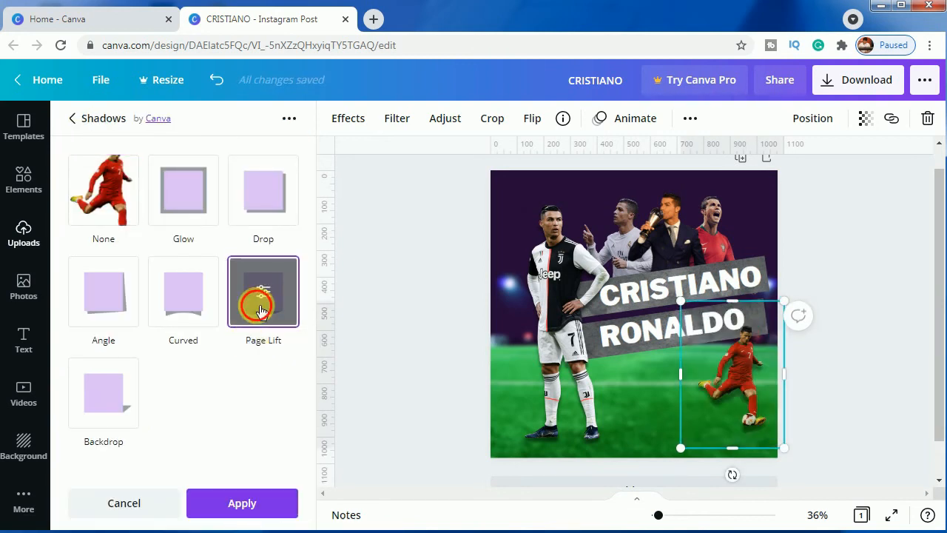
pyautogui.click(260, 308)
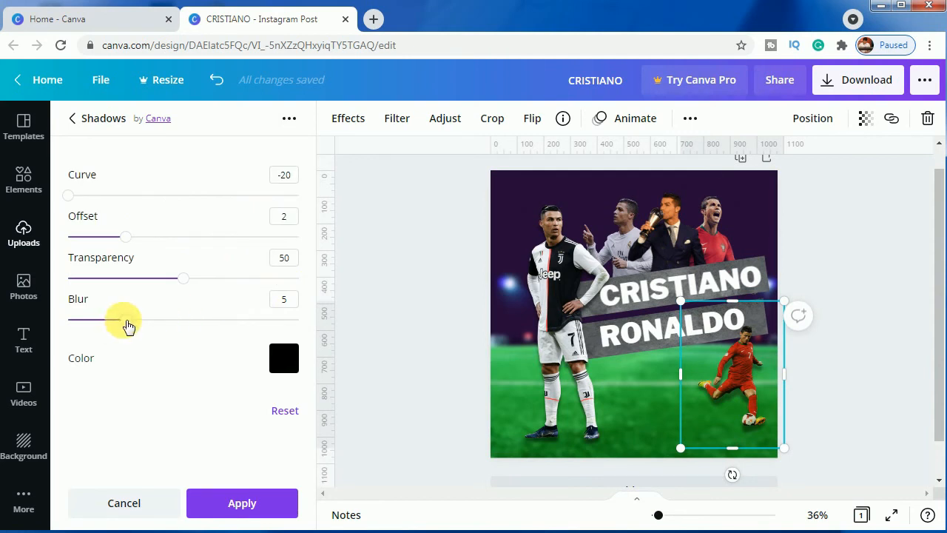
pyautogui.moveTo(181, 278); pyautogui.dragTo(153, 281)
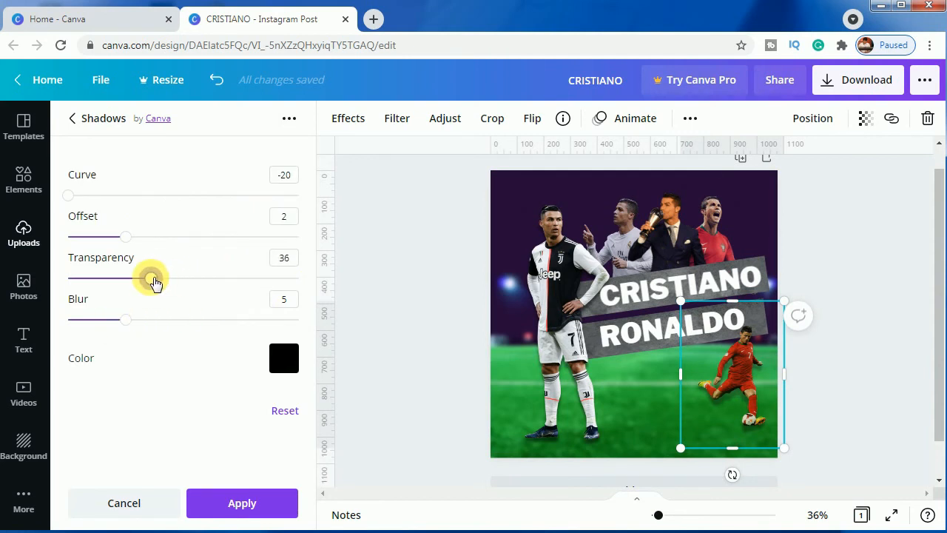
pyautogui.moveTo(126, 238); pyautogui.dragTo(113, 239)
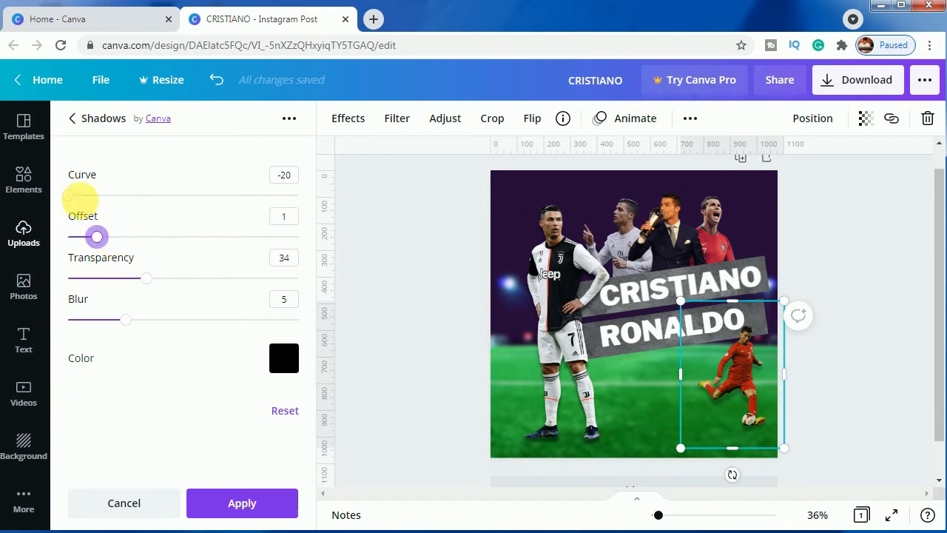
pyautogui.moveTo(71, 194); pyautogui.dragTo(118, 202)
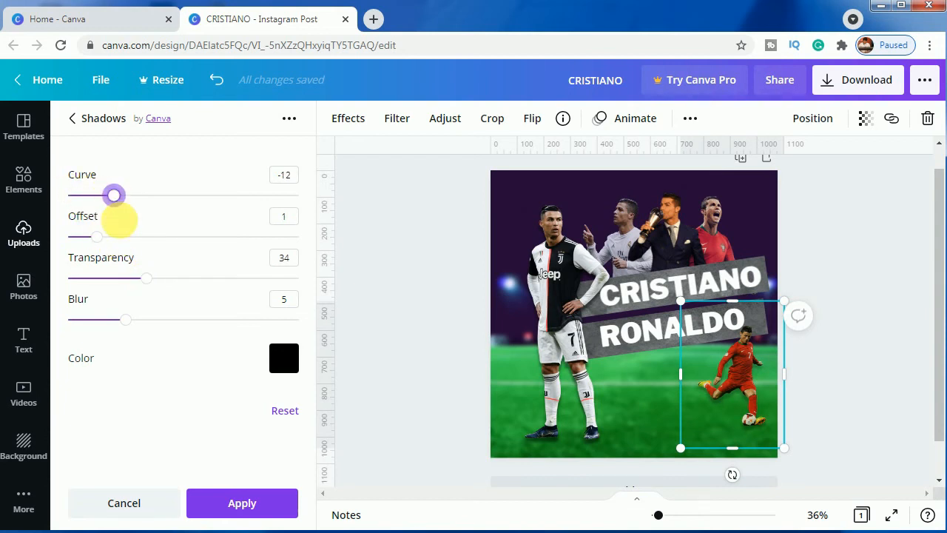
pyautogui.click(243, 509)
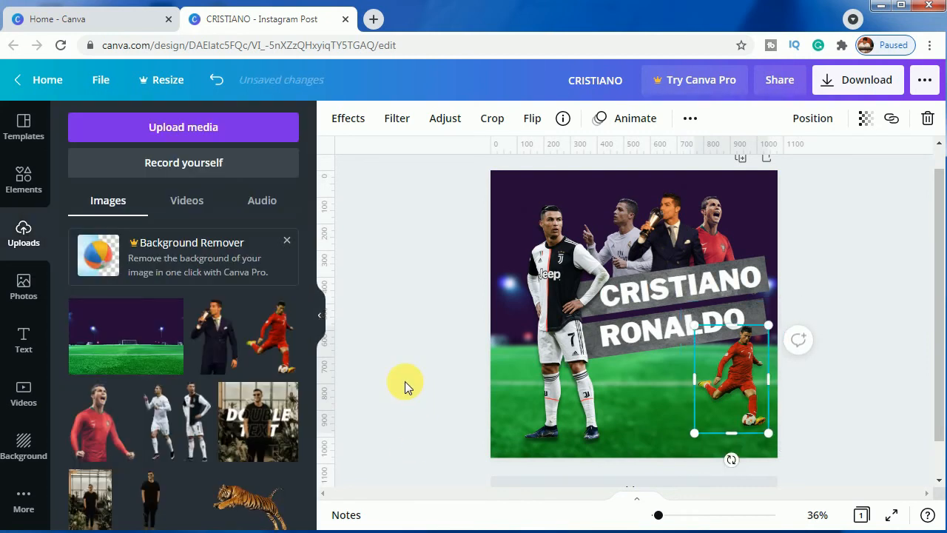
pyautogui.click(405, 381)
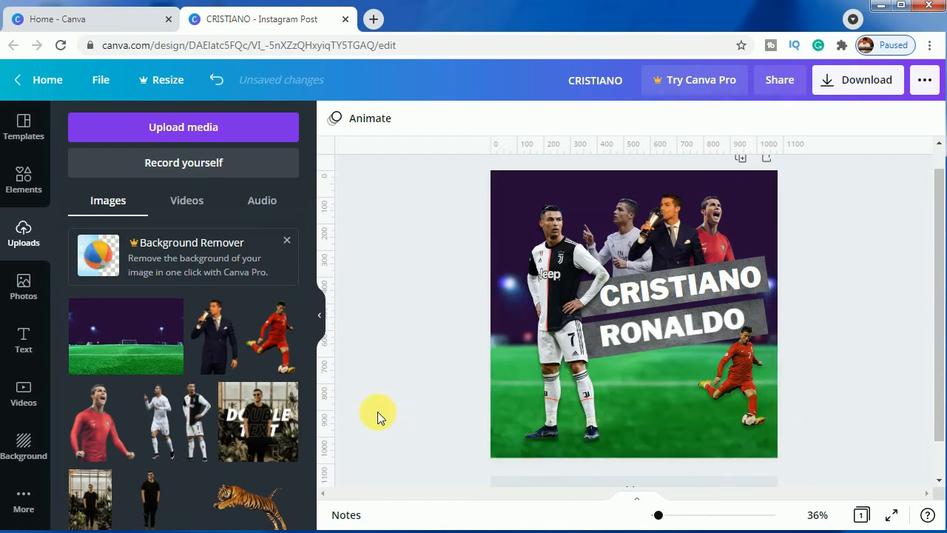
# Search the elements for "stars" and add the free single gold star to the post
pyautogui.click(20, 175)
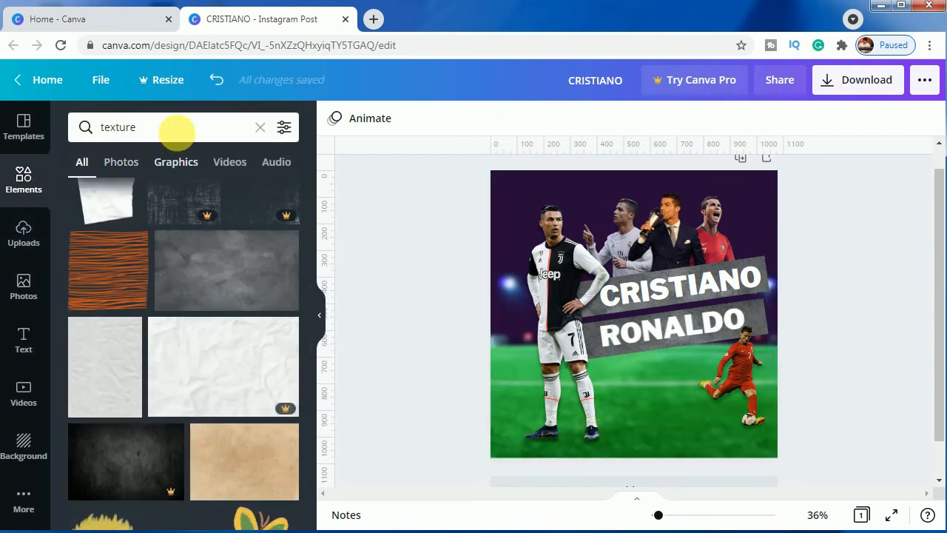
pyautogui.click(258, 127)
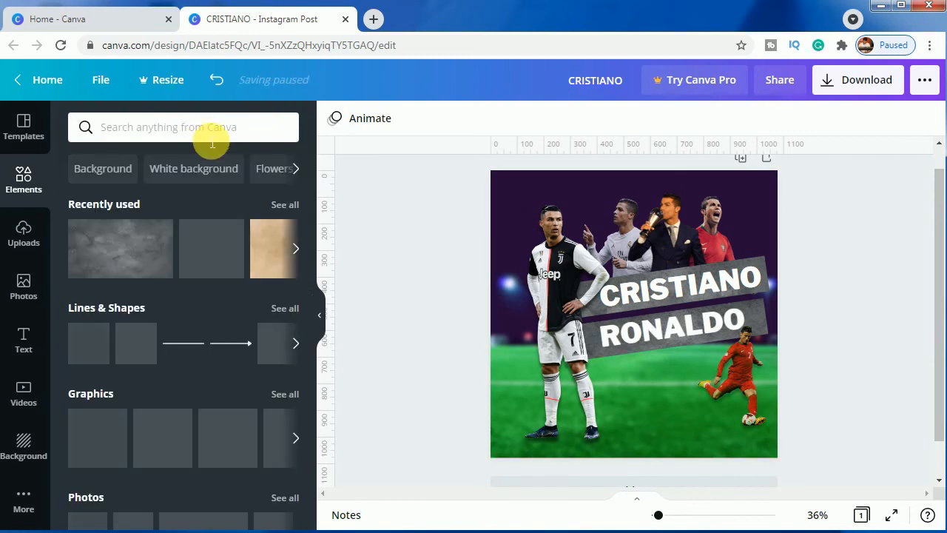
pyautogui.write('stars')
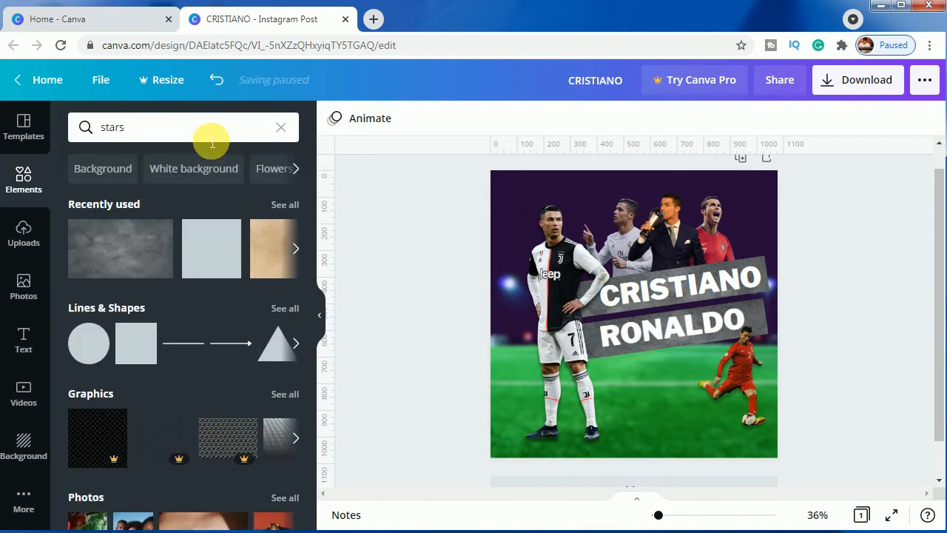
pyautogui.press('Return')
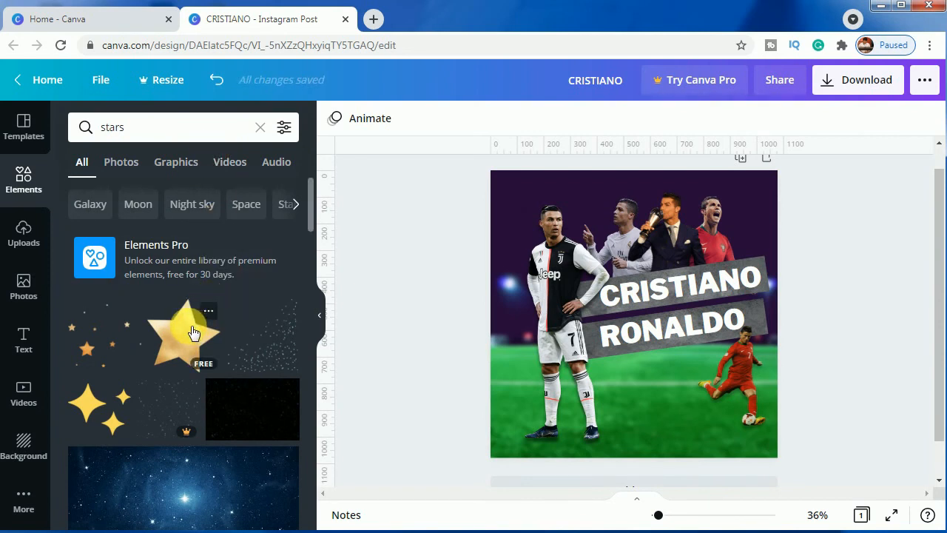
pyautogui.click(193, 333)
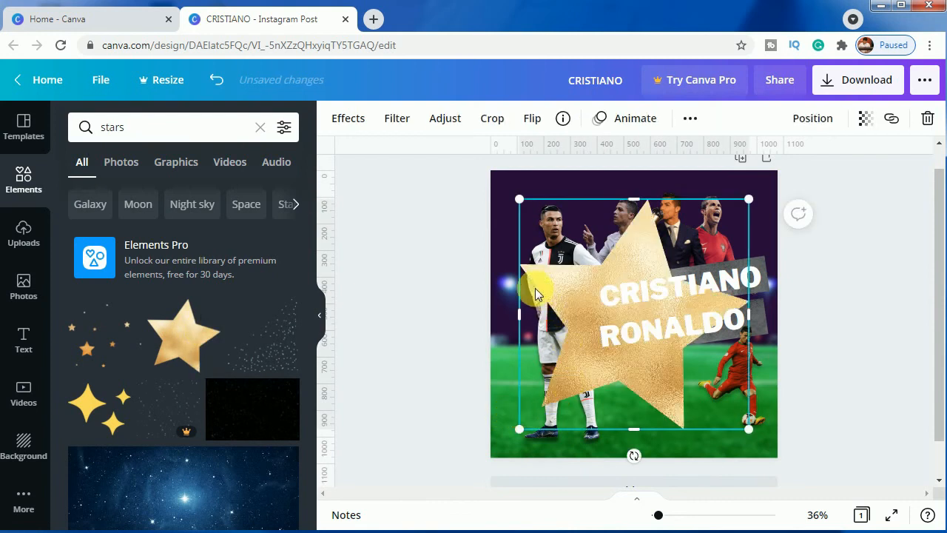
# Rotate the gold star slightly, shrink it to a small icon, and place it just below the start of the RONALDO strip
pyautogui.moveTo(640, 460)
pyautogui.mouseDown()
pyautogui.moveTo(672, 469)
pyautogui.moveTo(657, 466)
pyautogui.mouseUp()
pyautogui.moveTo(509, 226); pyautogui.dragTo(628, 368)
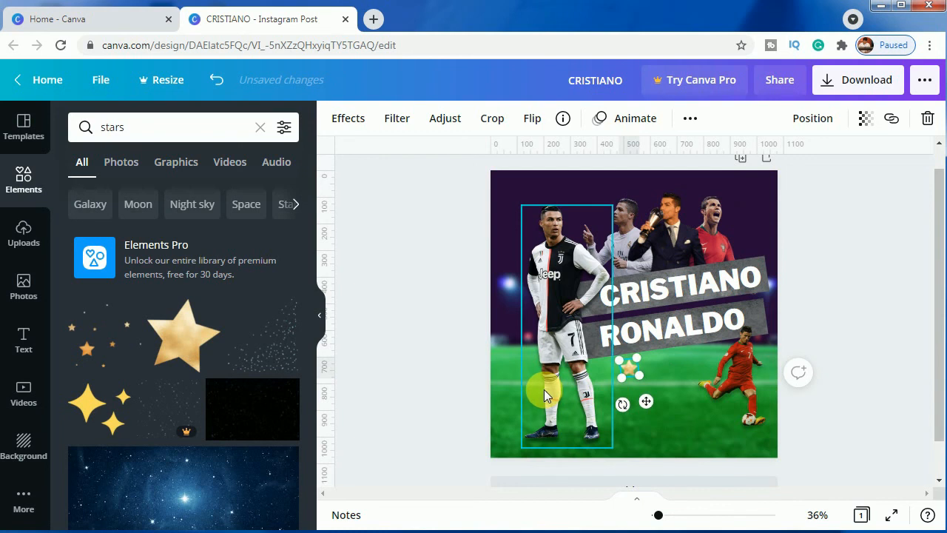
pyautogui.press('Up')
pyautogui.press('Up')
pyautogui.press('Up')
pyautogui.press('Up')
pyautogui.press('Up')
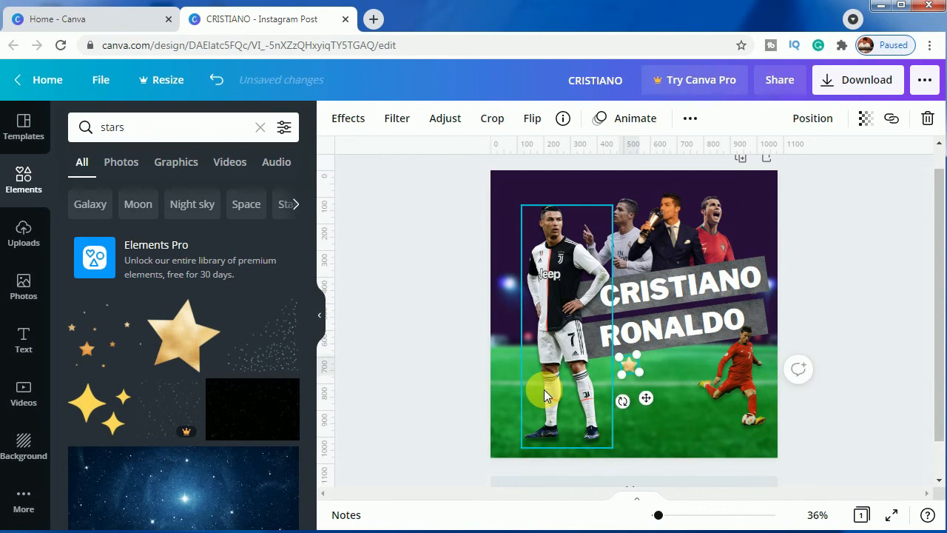
# Duplicate the small star four times and line up the five stars in a tilted row beneath the RONALDO strip
pyautogui.click(697, 127)
pyautogui.click(686, 161)
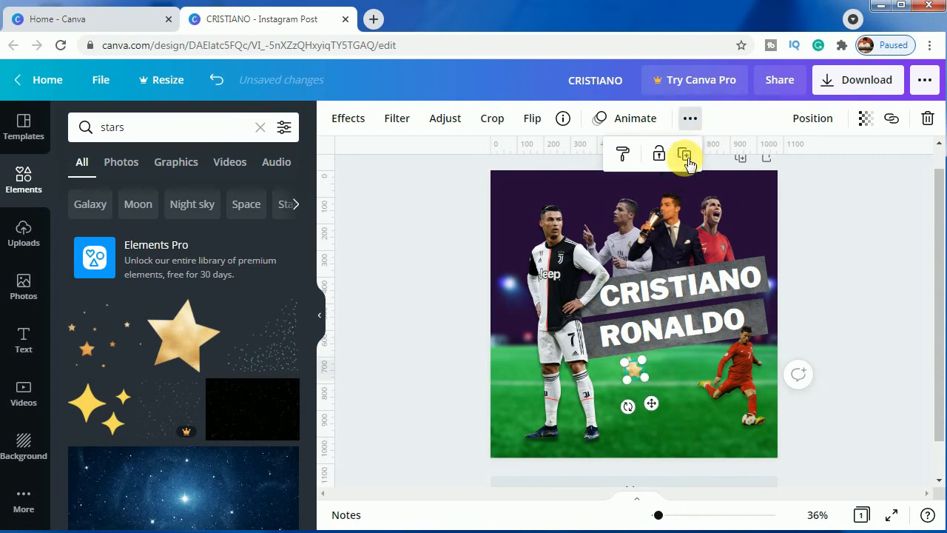
pyautogui.click(687, 161)
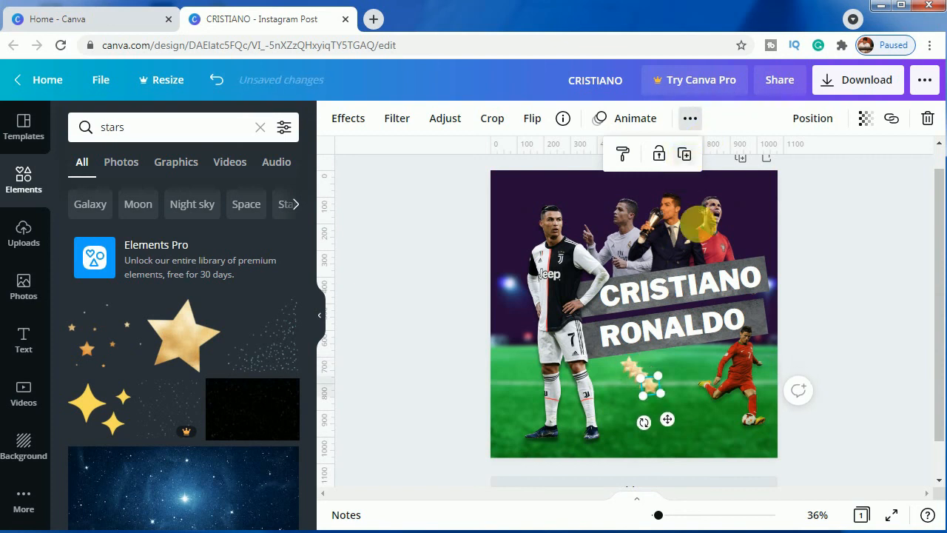
pyautogui.click(656, 384)
pyautogui.moveTo(656, 384); pyautogui.dragTo(679, 372)
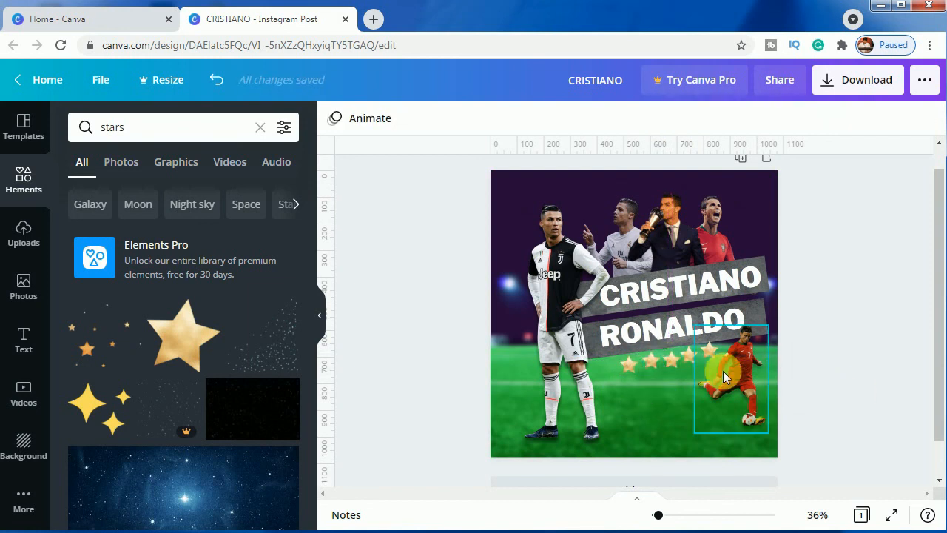
# Nudge the stars at the kicking player's end of the row to refine their alignment and spacing
pyautogui.press('Up')
pyautogui.press('Up')
pyautogui.press('Up')
pyautogui.press('Up')
pyautogui.press('Up')
pyautogui.press('Up')
pyautogui.press('Up')
pyautogui.click(811, 393)
pyautogui.click(689, 355)
pyautogui.press('Right')
pyautogui.press('Right')
pyautogui.press('Right')
pyautogui.press('Right')
pyautogui.press('Right')
pyautogui.press('Right')
pyautogui.press('Right')
pyautogui.press('Right')
pyautogui.press('Right')
pyautogui.press('Right')
pyautogui.click(853, 381)
# Rearrange the row of stars into a downward-curving arc between the main player and the kicking player
pyautogui.click(652, 361)
pyautogui.moveTo(653, 360); pyautogui.dragTo(685, 381)
pyautogui.click(899, 411)
pyautogui.click(672, 358)
pyautogui.moveTo(711, 349); pyautogui.dragTo(703, 365)
pyautogui.click(689, 356)
pyautogui.click(864, 414)
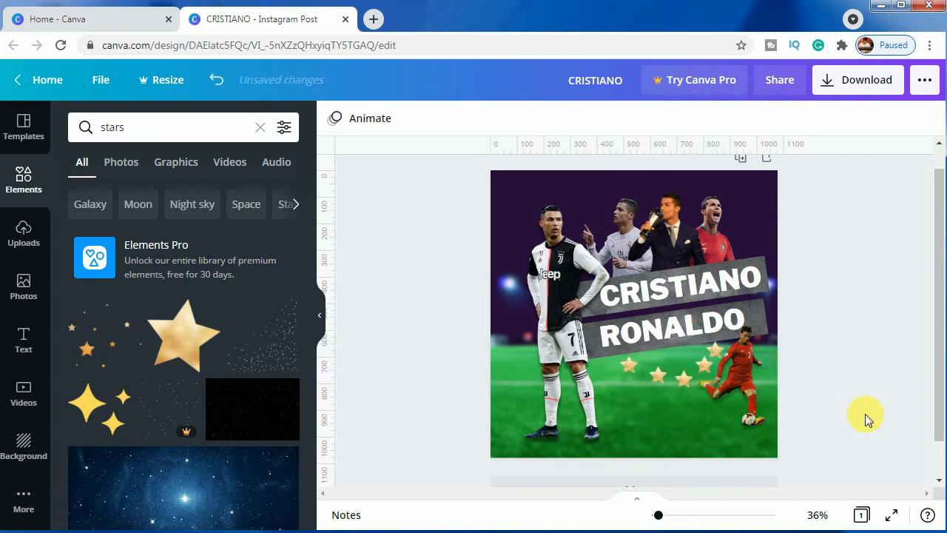